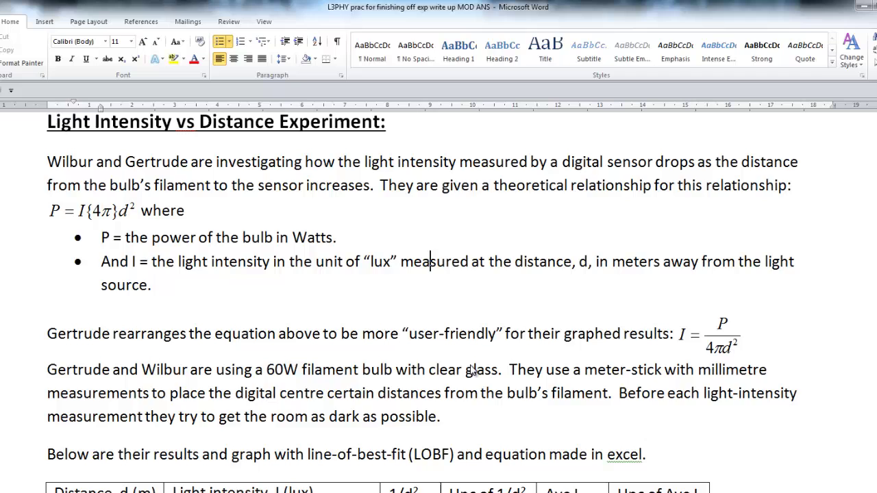
pyautogui.scroll(-5, 473, 361)
pyautogui.scroll(-2, 471, 365)
pyautogui.scroll(-2, 471, 367)
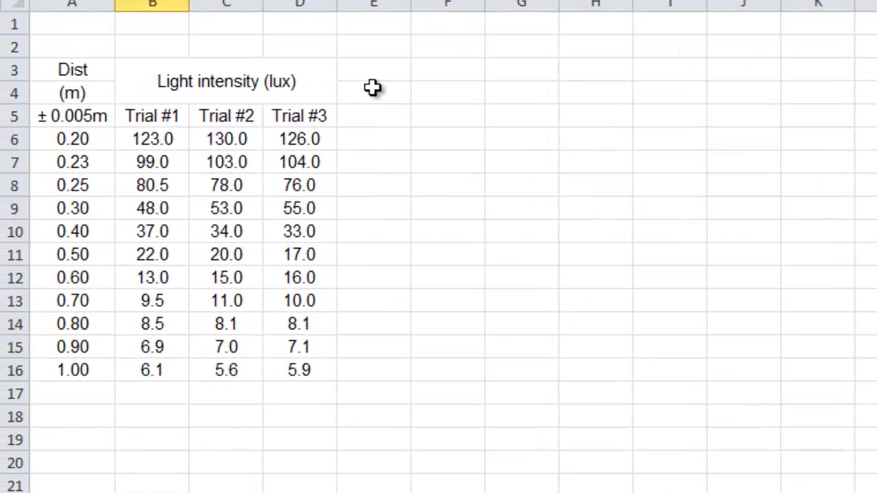
# Step: Add the column heading "Ave I" in cell E5, beside the Trial #3 heading
pyautogui.click(290, 115)
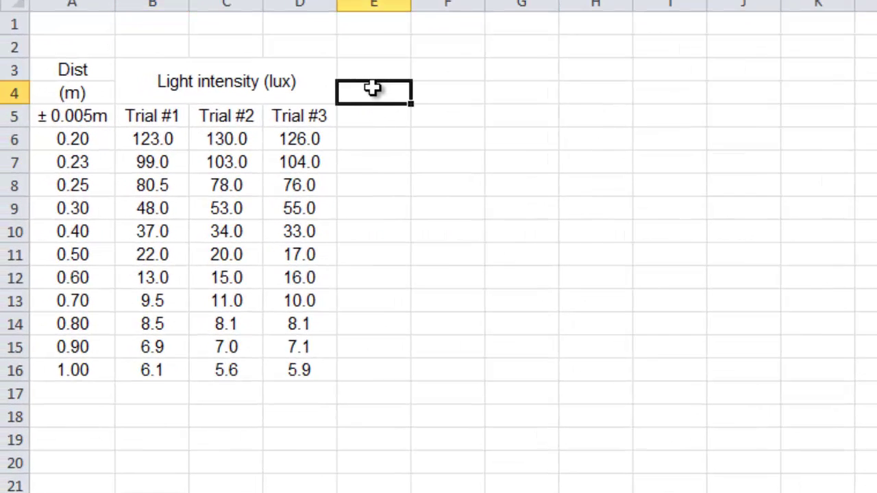
pyautogui.press('Down')
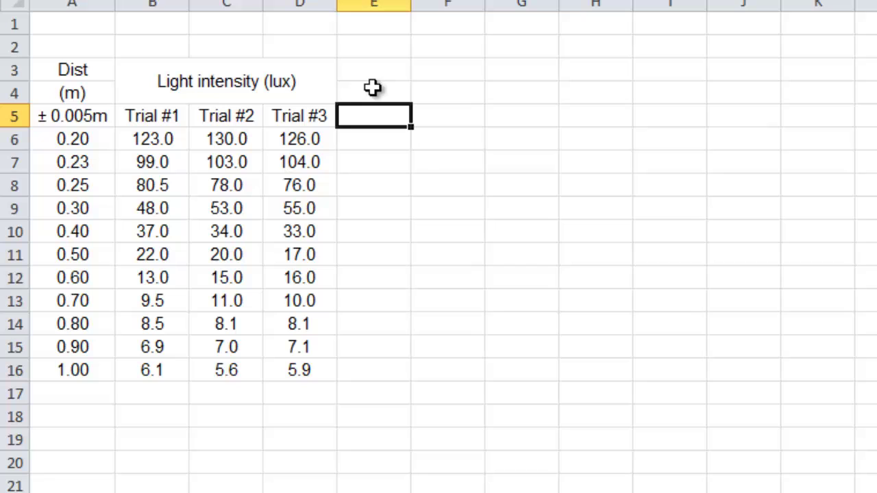
pyautogui.write('Ave L')
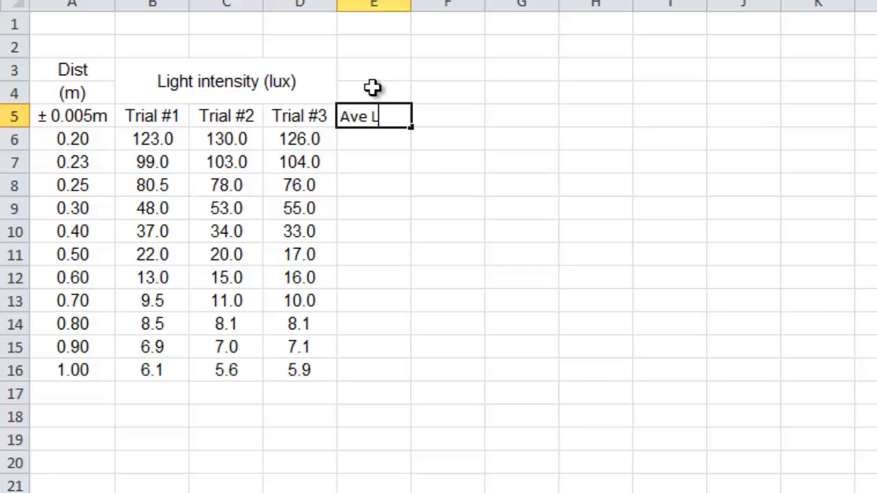
pyautogui.press('BackSpace')
pyautogui.write('l')
pyautogui.press('Return')
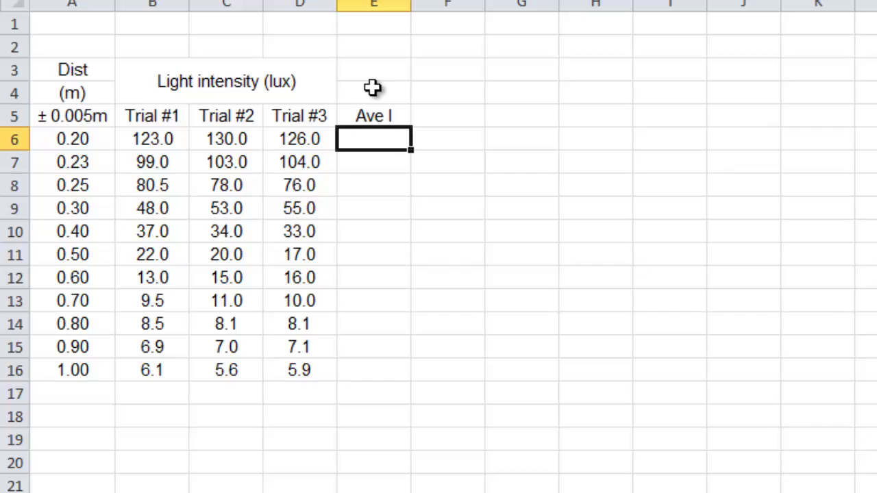
# Step: Calculate the average of the three trials in E6 with =average(B6:D6) and fill the formula down to E16
pyautogui.write('=average(')
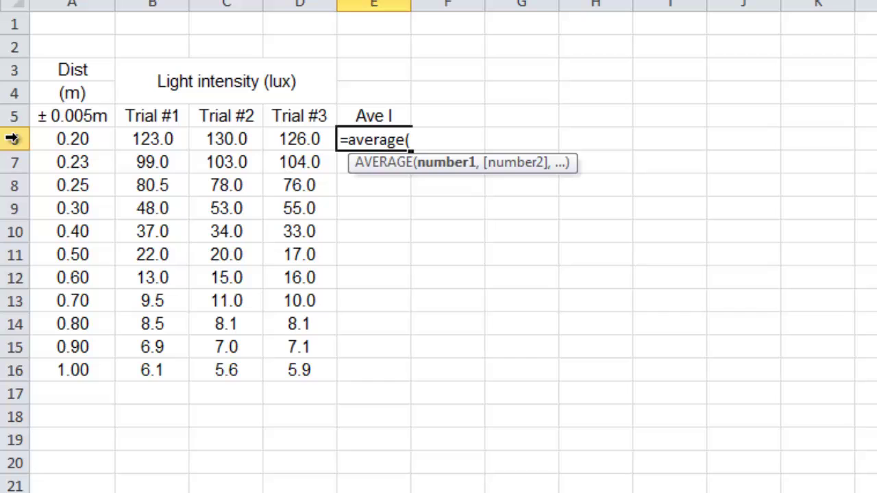
pyautogui.moveTo(152, 137); pyautogui.dragTo(315, 132)
pyautogui.write(')')
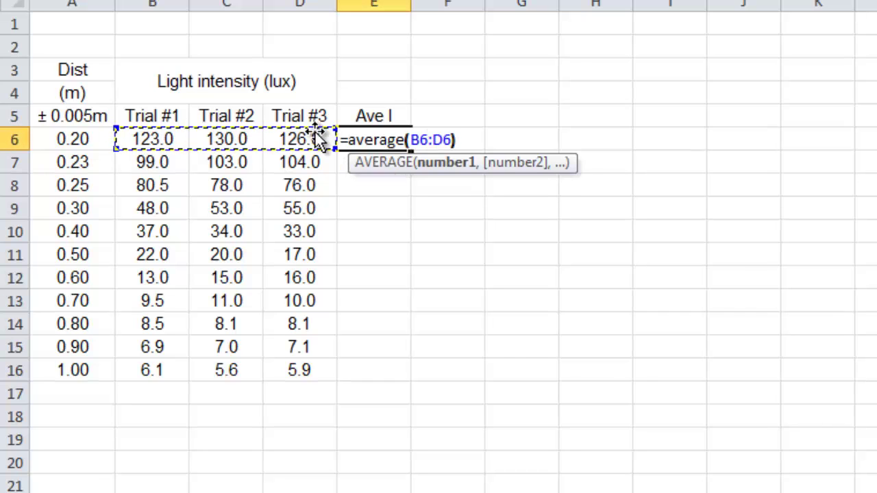
pyautogui.press('Return')
pyautogui.click(407, 142)
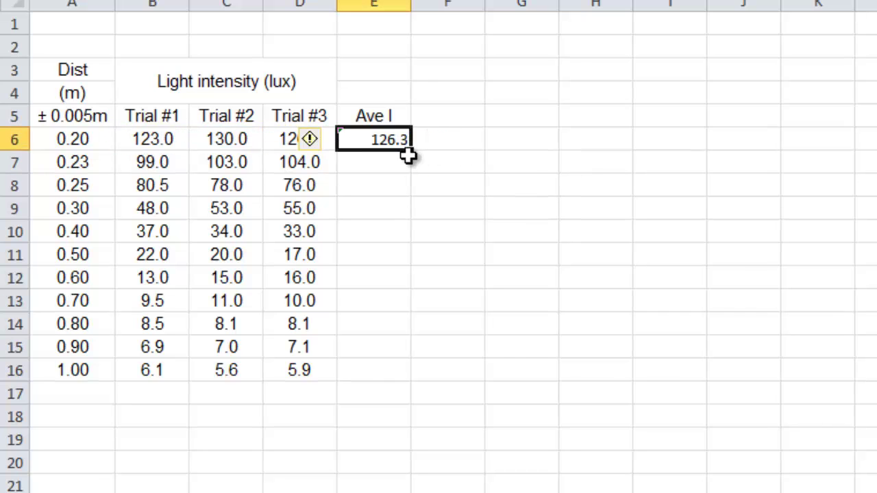
pyautogui.moveTo(409, 149); pyautogui.dragTo(428, 377)
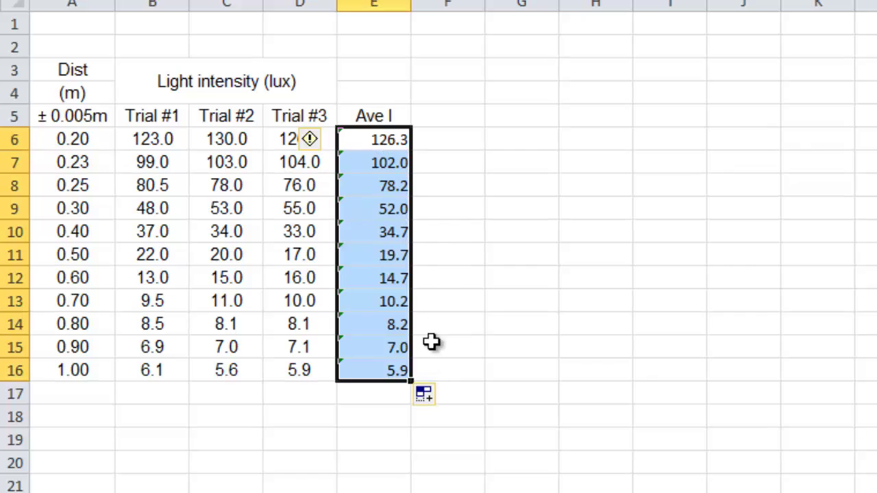
# Step: Insert a blank column between the Trial #3 and Ave I columns
pyautogui.click(453, 87)
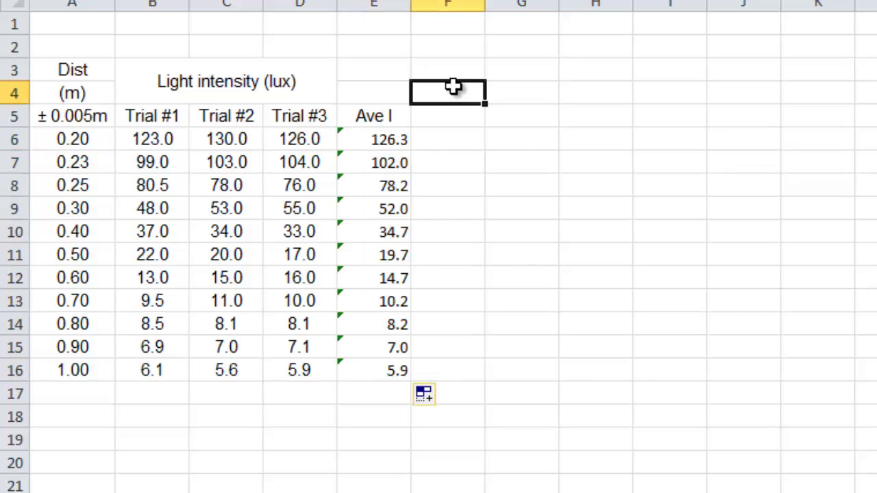
pyautogui.click(84, 6)
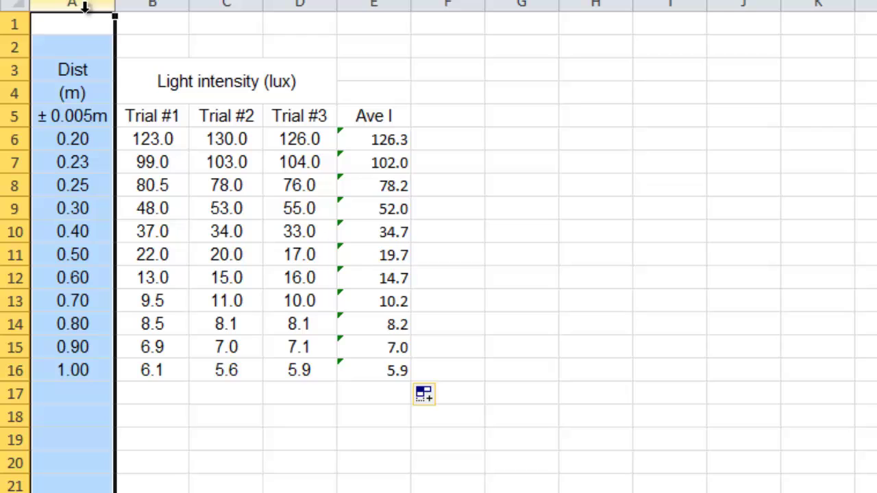
pyautogui.click(373, 6)
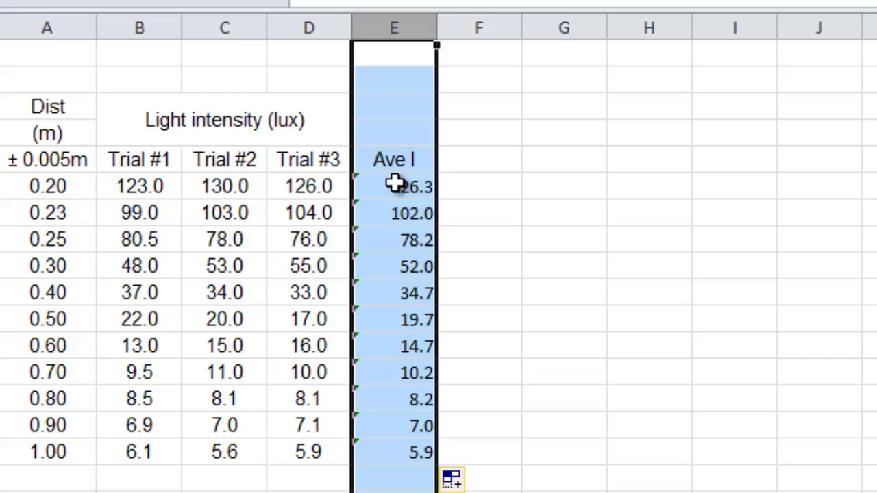
pyautogui.rightClick(401, 25)
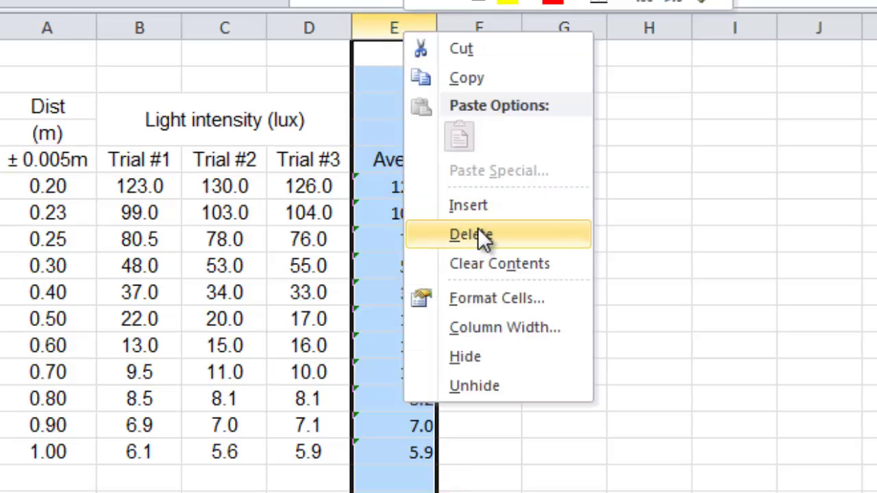
pyautogui.click(475, 205)
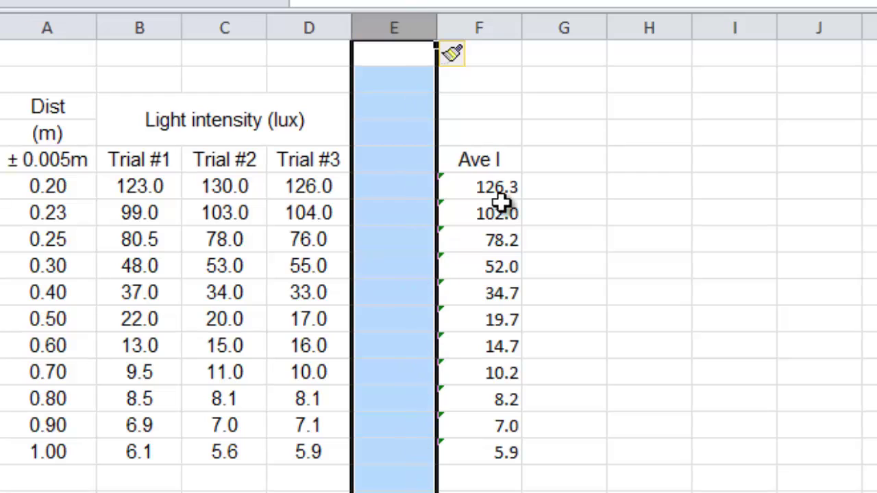
# Step: Label the blank column "horiz" in E3 and the Ave I column "vert" in F3
pyautogui.click(482, 27)
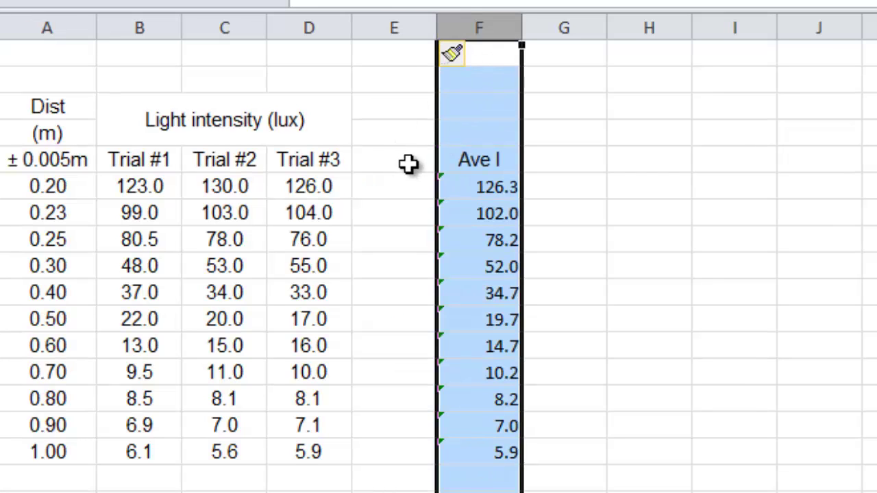
pyautogui.click(410, 107)
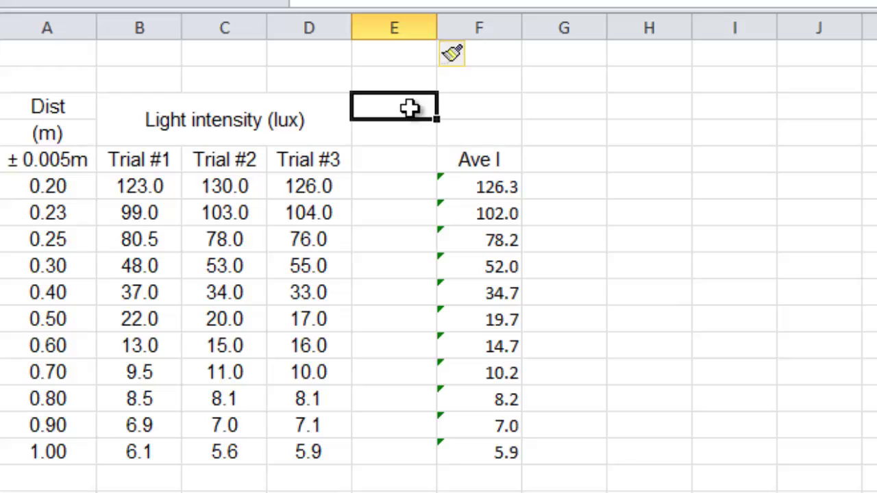
pyautogui.write('horiz')
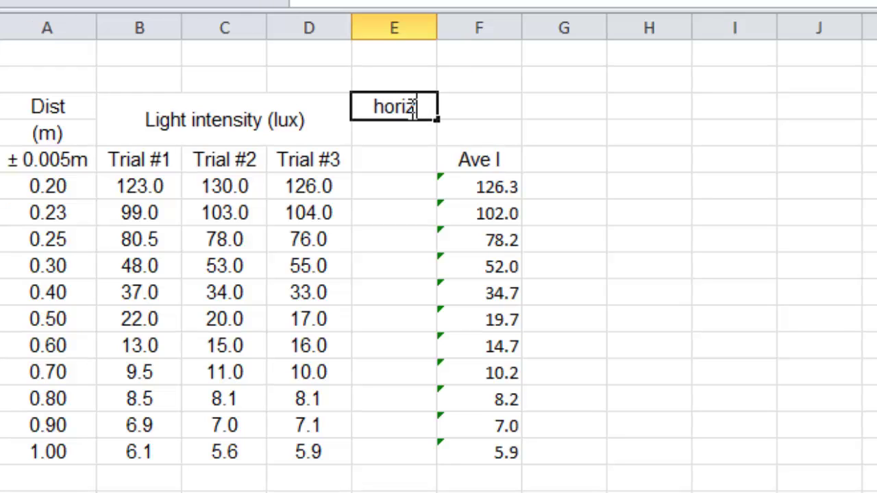
pyautogui.press('Tab')
pyautogui.write('vert')
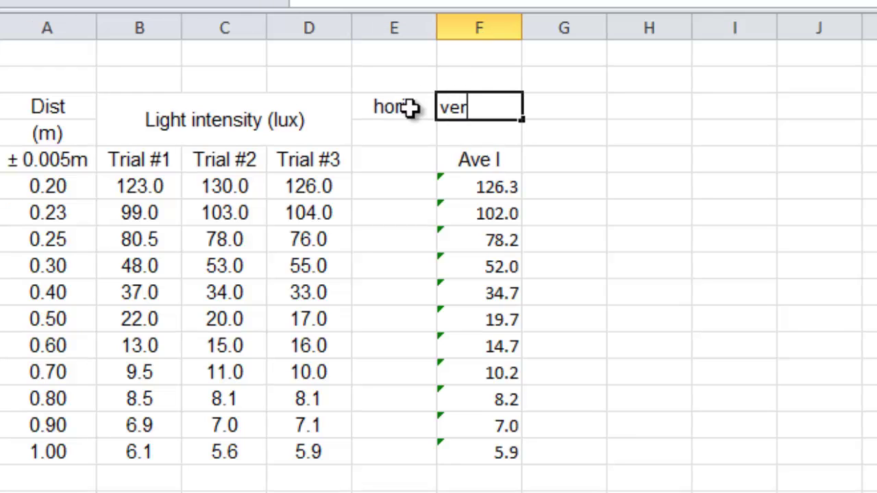
pyautogui.press('Return')
# Step: Enter the heading "1/d^2" in cell E5 of the horiz column
pyautogui.press('Down')
pyautogui.press('Down')
pyautogui.press('Up')
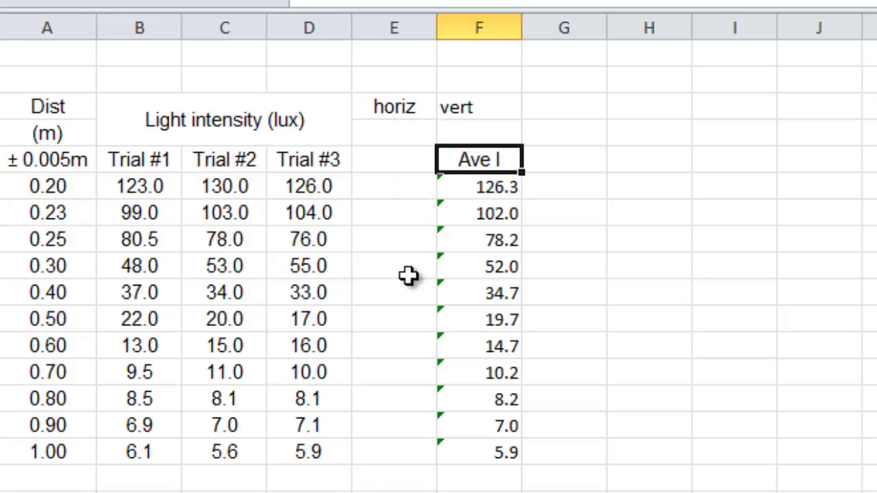
pyautogui.press('Left')
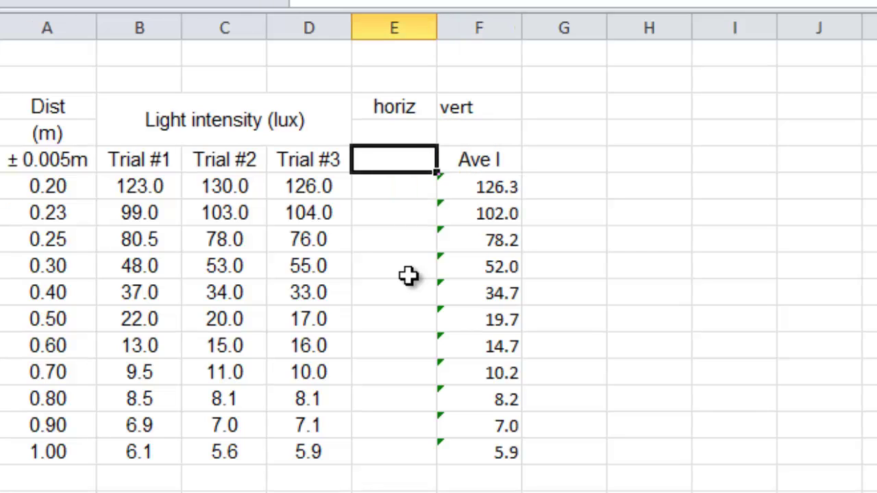
pyautogui.write('1/2')
pyautogui.press('BackSpace')
pyautogui.write('d')
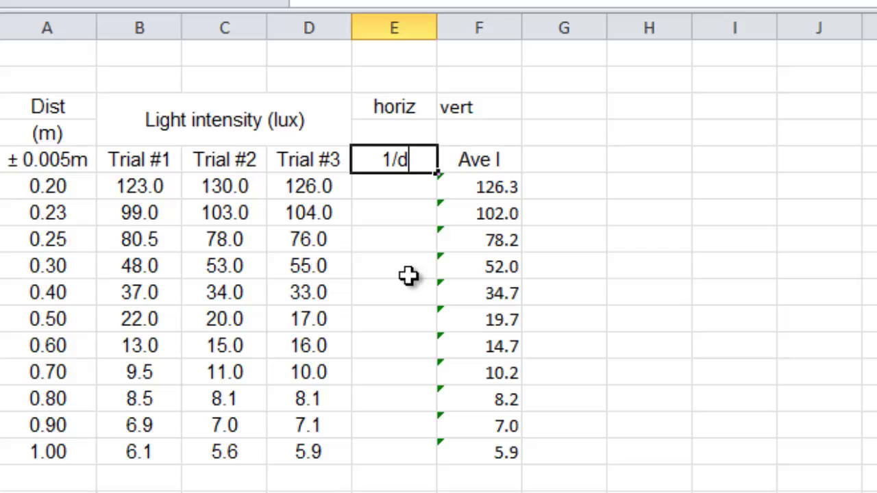
pyautogui.write('^2')
pyautogui.press('Return')
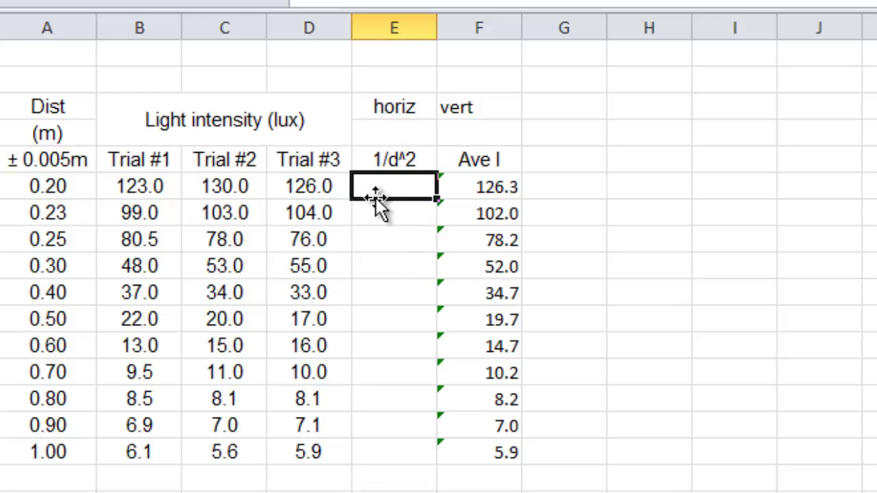
# Step: Calculate the inverse square of the distance in E6 with =1/A6^2 and fill the formula down to E16
pyautogui.write('=1/')
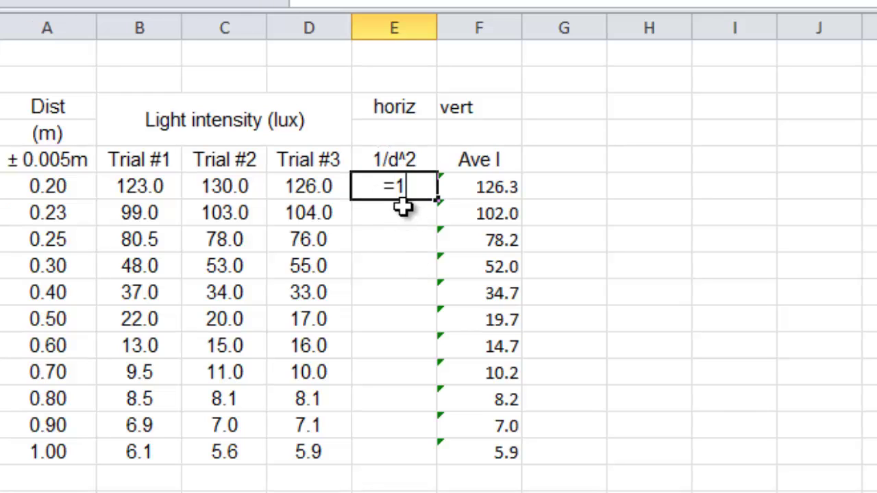
pyautogui.click(58, 184)
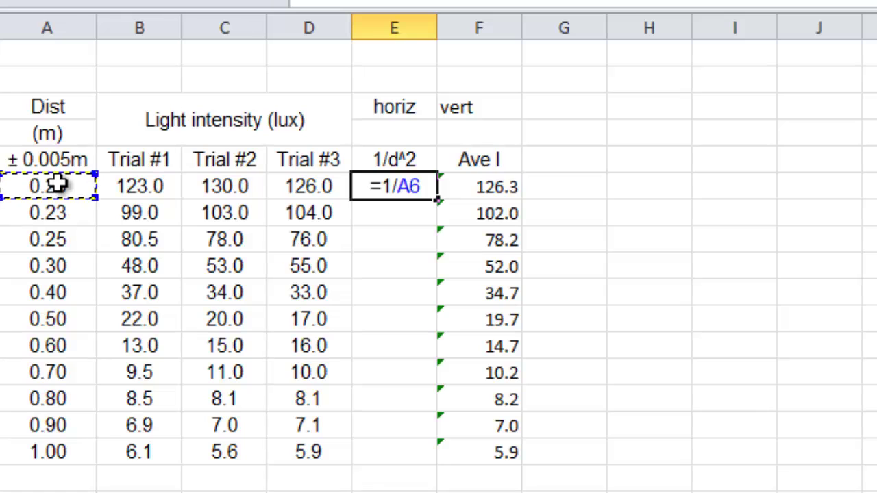
pyautogui.write('^2')
pyautogui.press('Return')
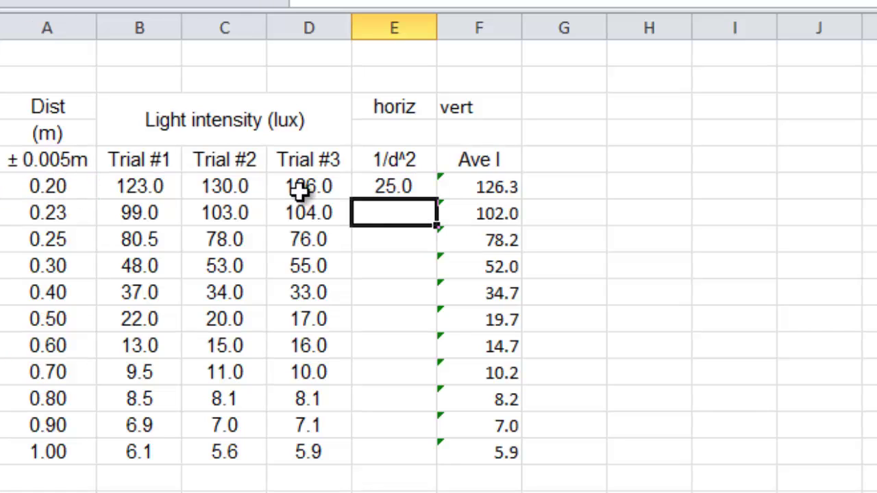
pyautogui.click(404, 183)
pyautogui.moveTo(436, 200); pyautogui.dragTo(428, 465)
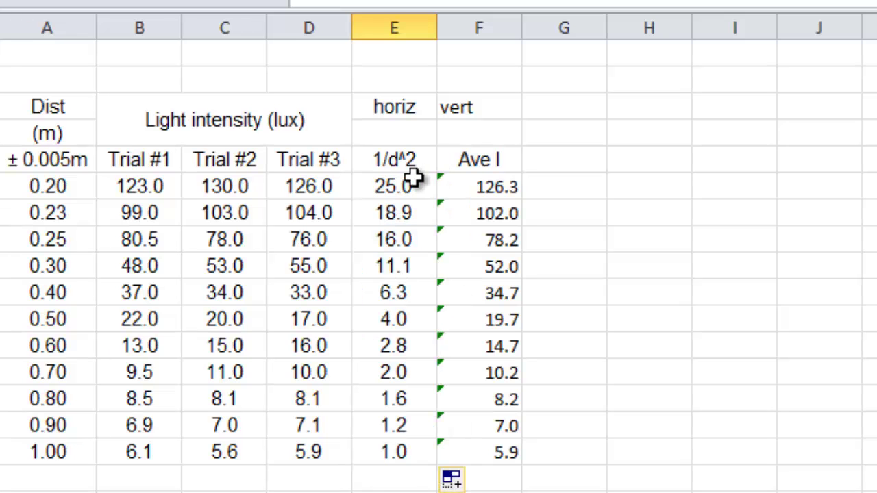
# Step: Insert a markers-only scatter chart from the 1/d^2 and Ave I values in E6:F16
pyautogui.moveTo(408, 185); pyautogui.dragTo(489, 453)
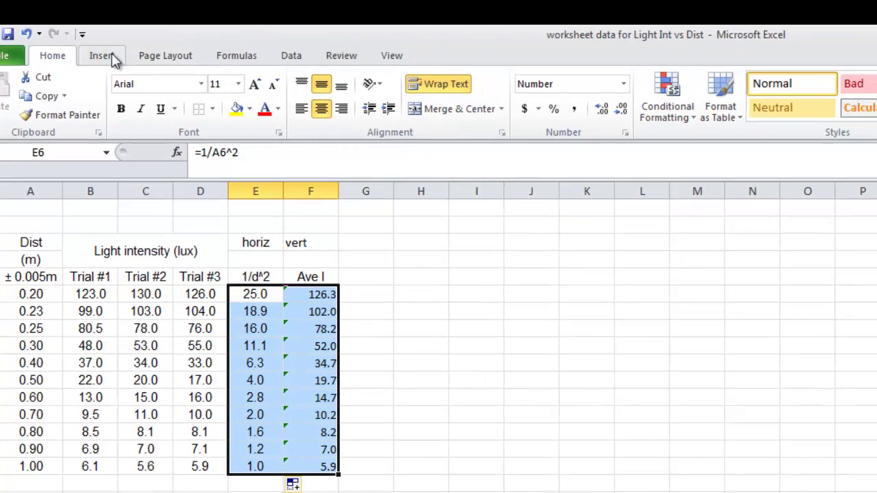
pyautogui.click(109, 58)
pyautogui.click(485, 98)
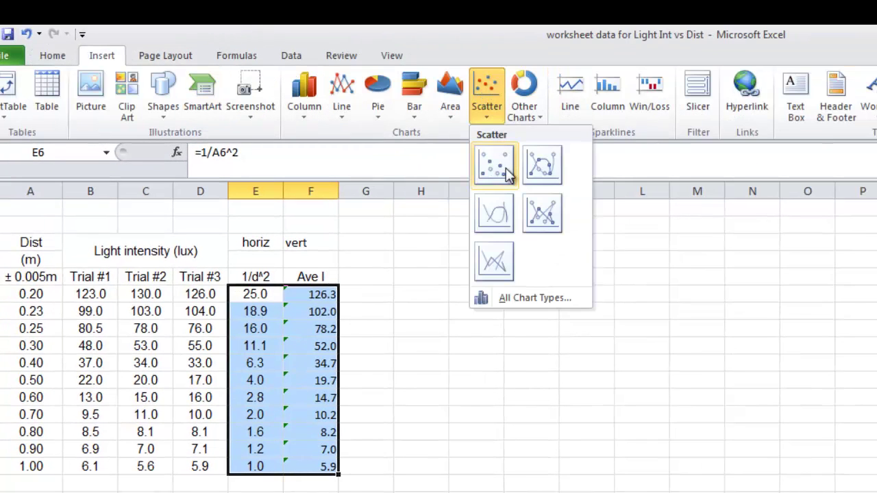
pyautogui.click(500, 168)
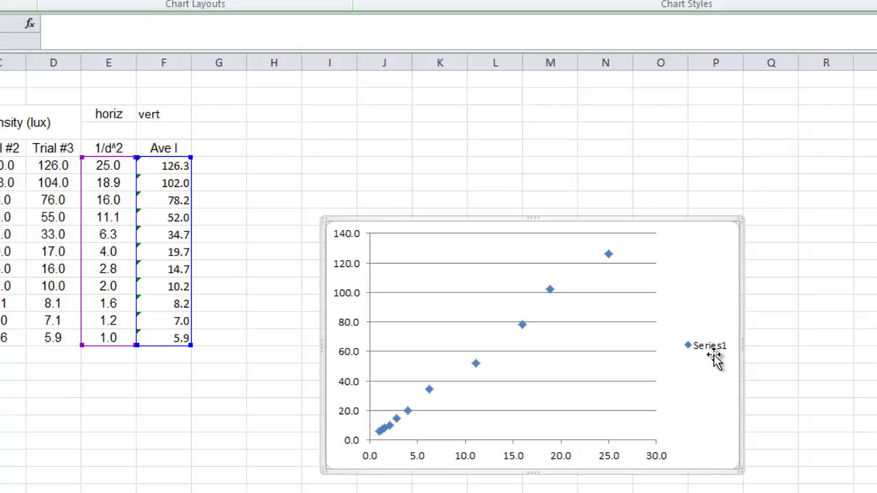
# Step: Delete the Series1 legend from the scatter chart
pyautogui.click(714, 357)
pyautogui.rightClick(711, 355)
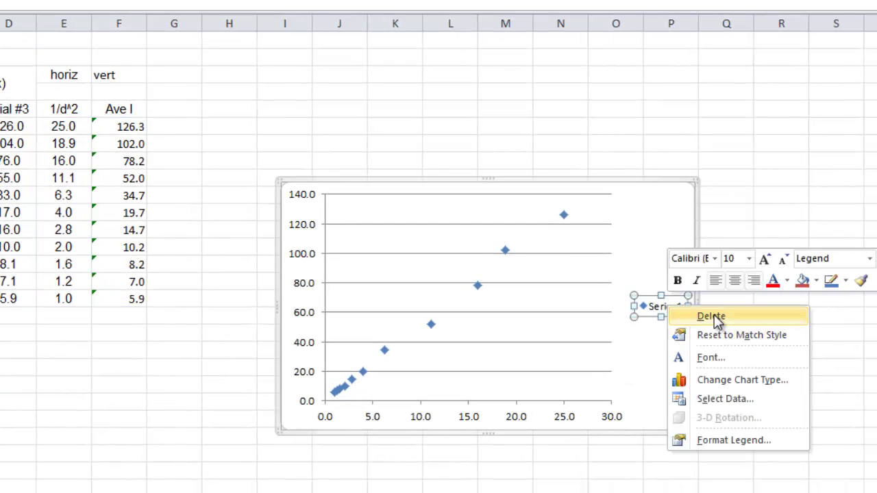
pyautogui.click(712, 317)
# Step: Move the chart up beside the data table and enlarge it to span about columns G to Q
pyautogui.moveTo(279, 180); pyautogui.dragTo(169, 56)
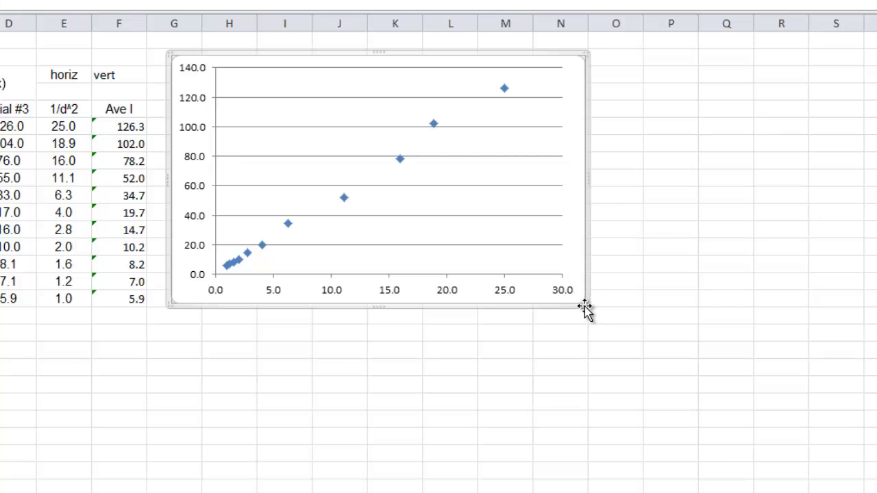
pyautogui.moveTo(584, 307); pyautogui.dragTo(746, 435)
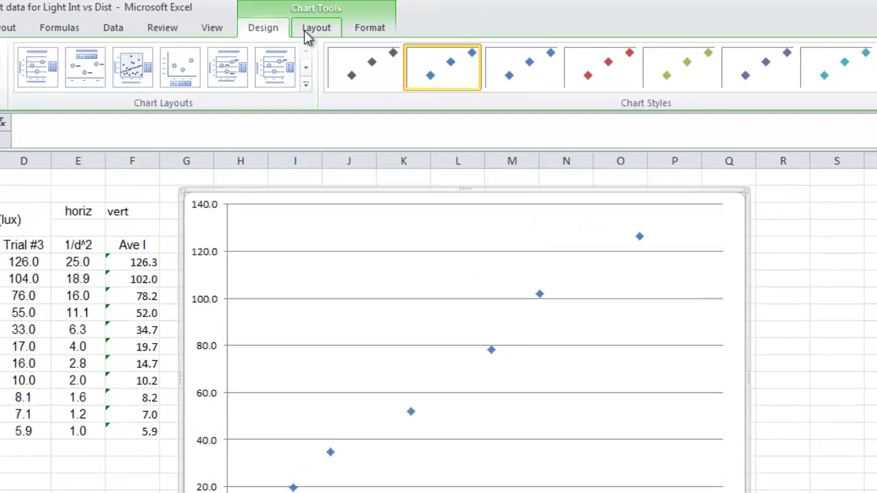
# Step: Display minor primary horizontal gridlines on the scatter chart
pyautogui.click(433, 21)
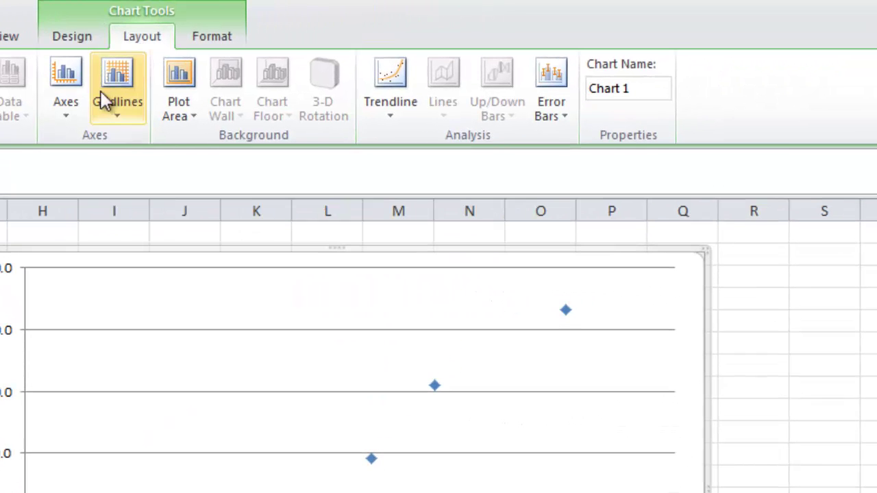
pyautogui.click(113, 96)
pyautogui.moveTo(171, 142)
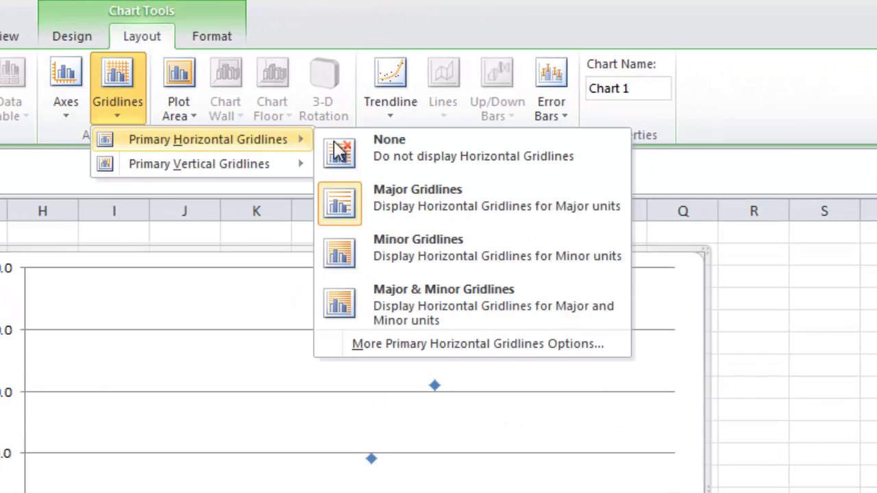
pyautogui.click(457, 252)
# Step: Display minor primary vertical gridlines on the scatter chart
pyautogui.click(121, 100)
pyautogui.moveTo(171, 168)
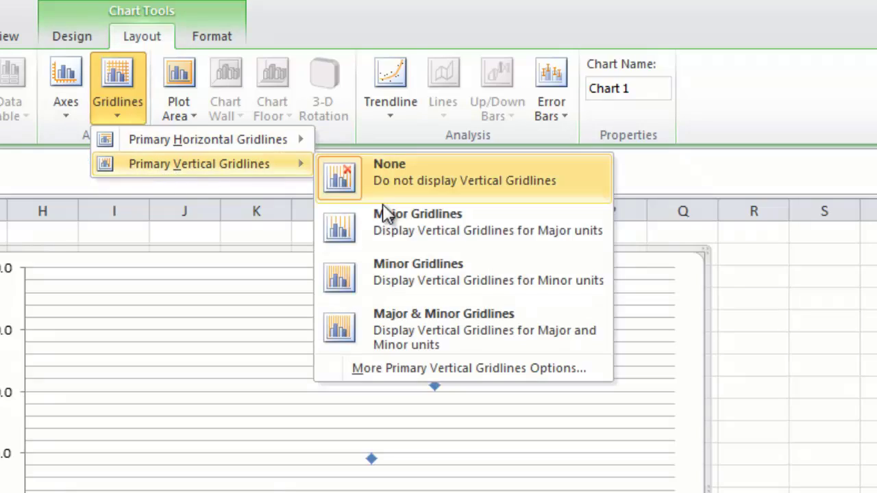
pyautogui.click(417, 272)
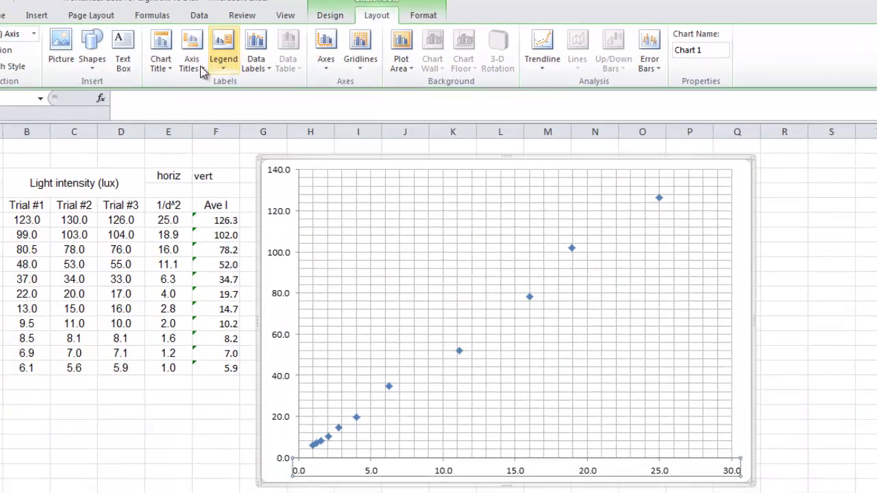
# Step: Add a horizontal axis title below the axis reading "1/d^2 (inverse square of distance) (1/m^2)"
pyautogui.click(191, 63)
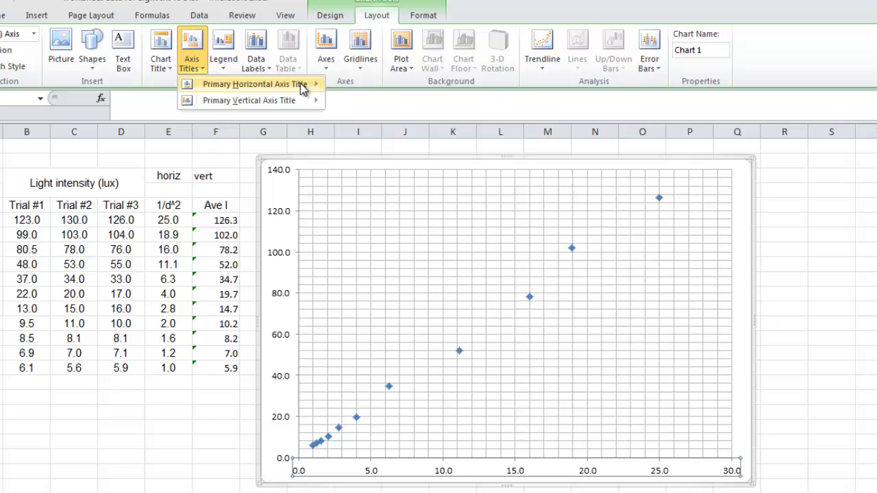
pyautogui.moveTo(302, 88)
pyautogui.click(401, 135)
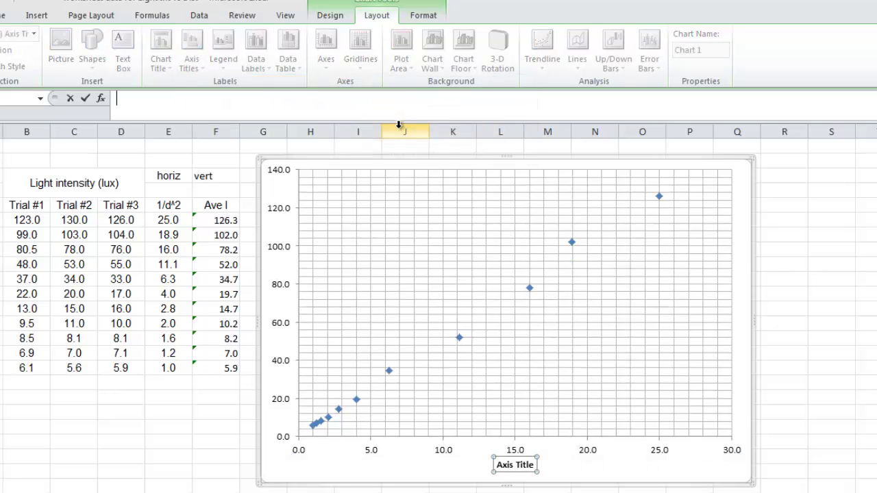
pyautogui.write('1/d^2')
pyautogui.hotkey('shift', 'Left')
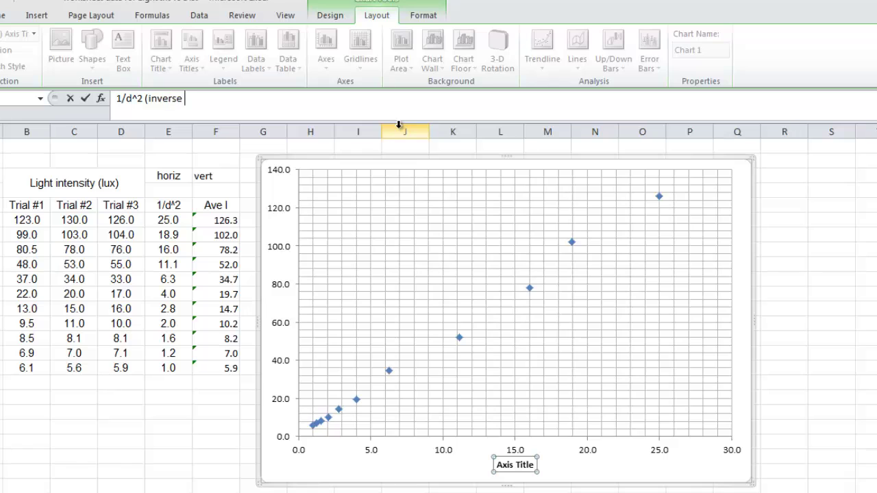
pyautogui.write('of dist')
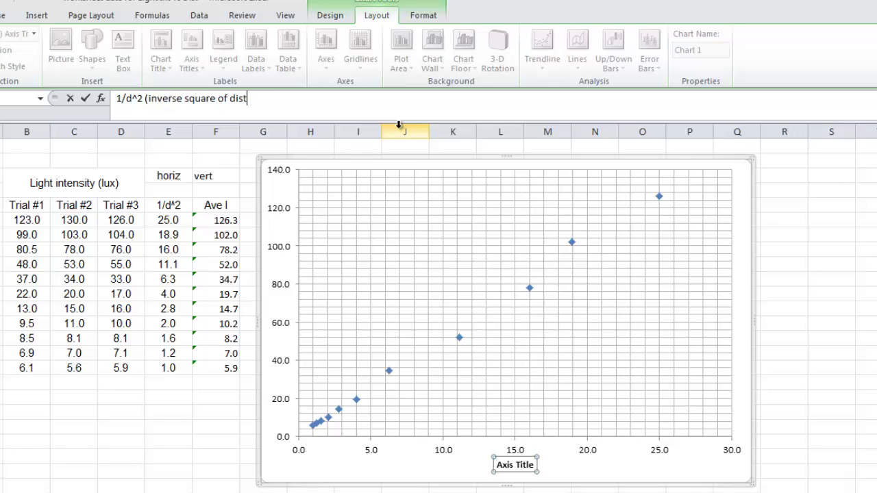
pyautogui.write('ance) (1/m^2)')
pyautogui.press('Return')
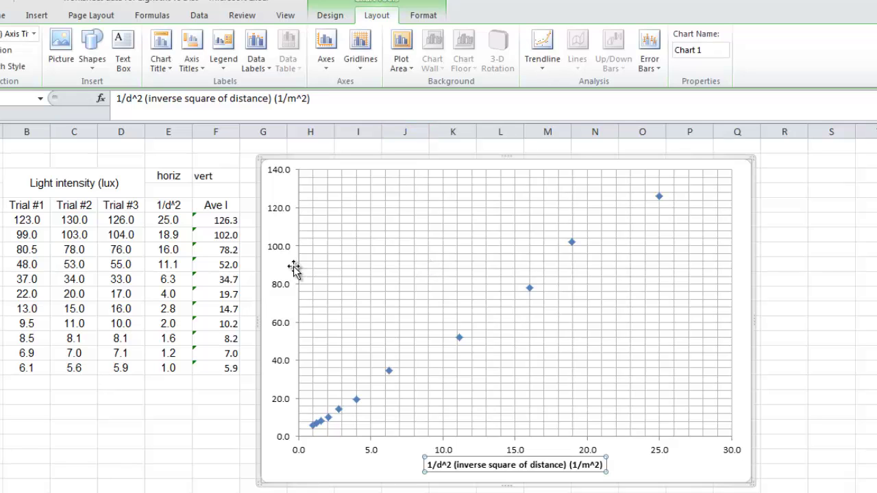
# Step: Add a rotated vertical axis title reading "Average Light Intensity (lux)"
pyautogui.click(193, 66)
pyautogui.moveTo(288, 103)
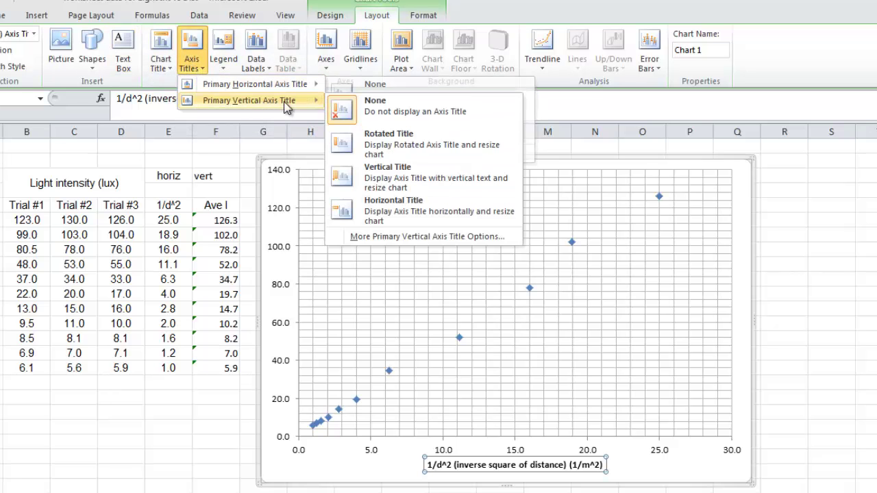
pyautogui.click(392, 133)
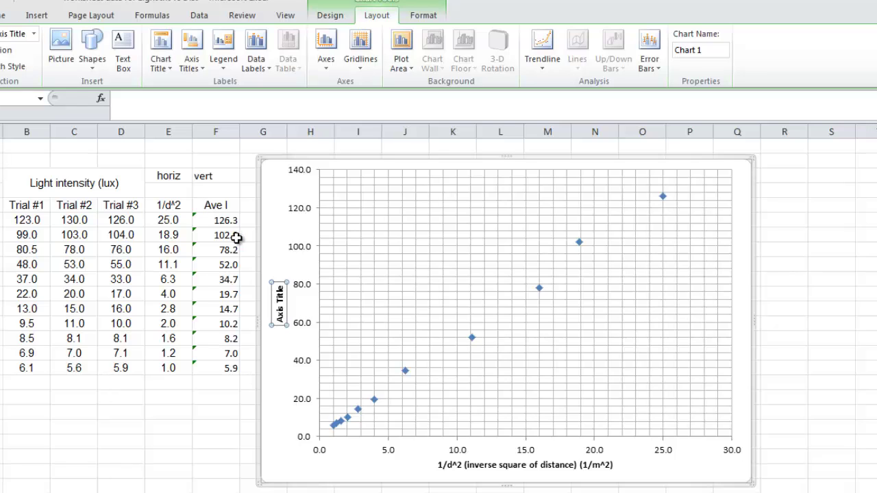
pyautogui.write('Average')
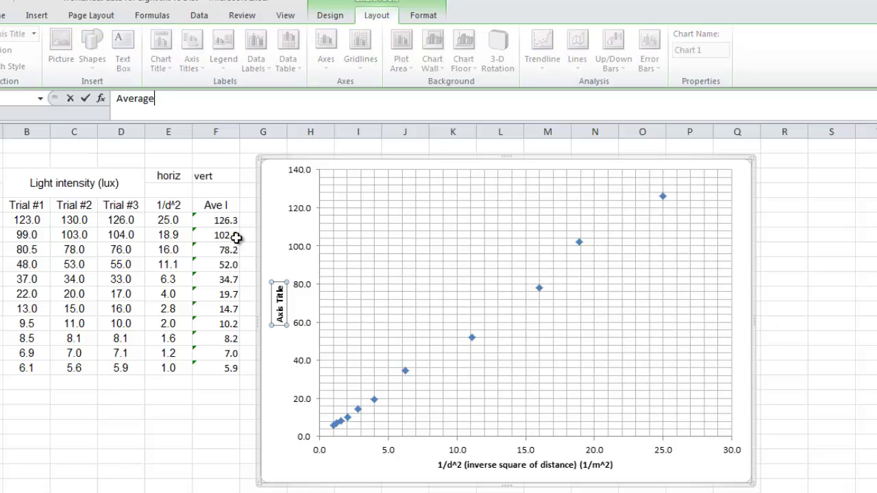
pyautogui.write(' Ligt')
pyautogui.press('BackSpace')
pyautogui.write('hg')
pyautogui.press('BackSpace')
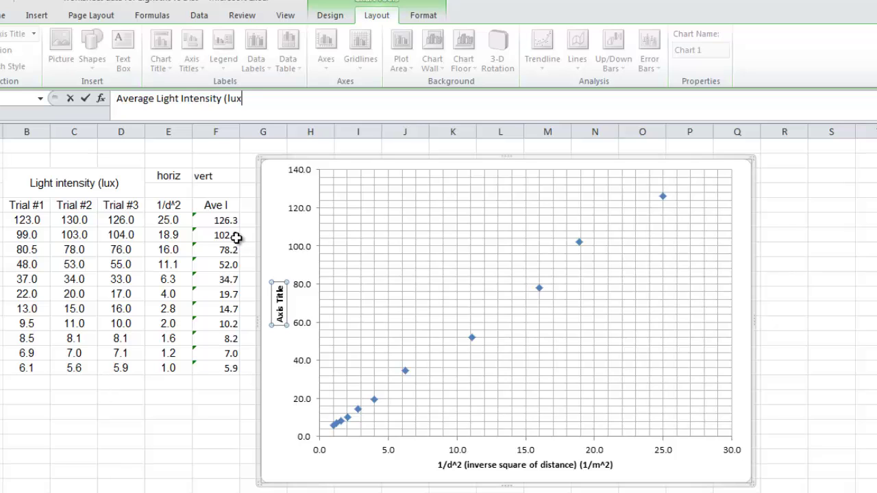
pyautogui.press('Return')
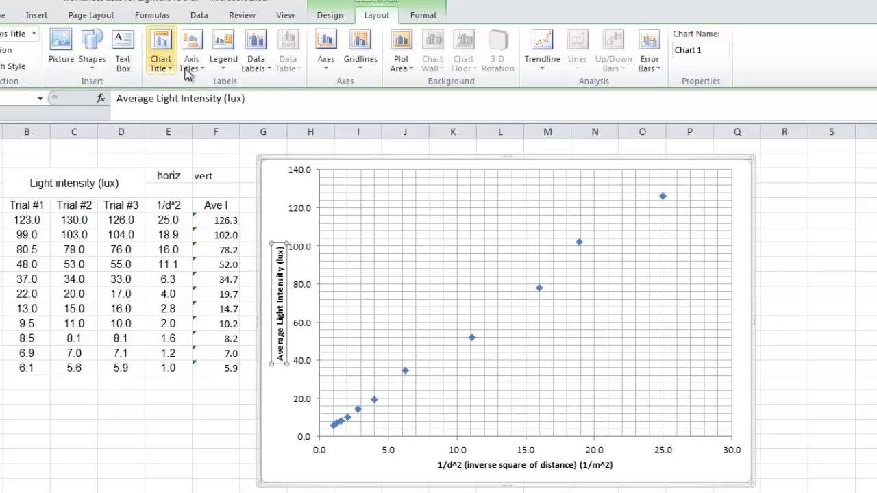
# Step: Add a title above the plot reading "Ave Light Intensity vs 1/d^2" and deselect the chart
pyautogui.click(156, 56)
pyautogui.click(215, 159)
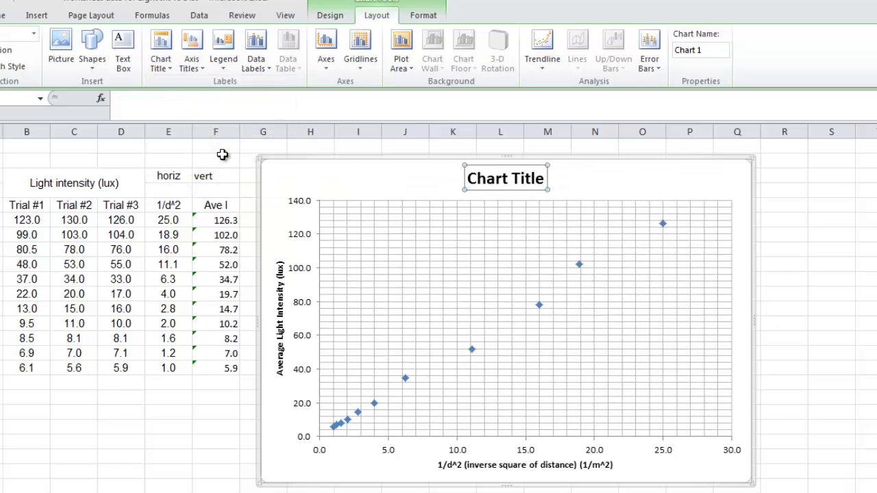
pyautogui.write('Ave')
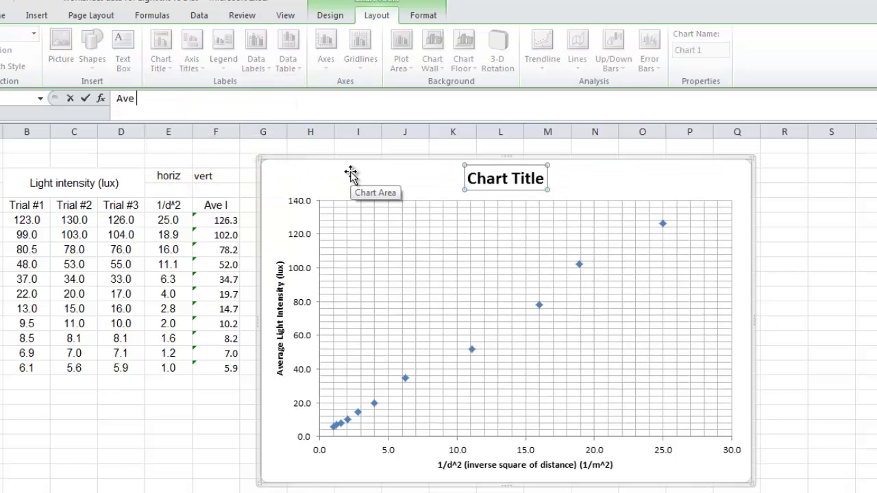
pyautogui.write(' Light Intensity vs 1/d^2')
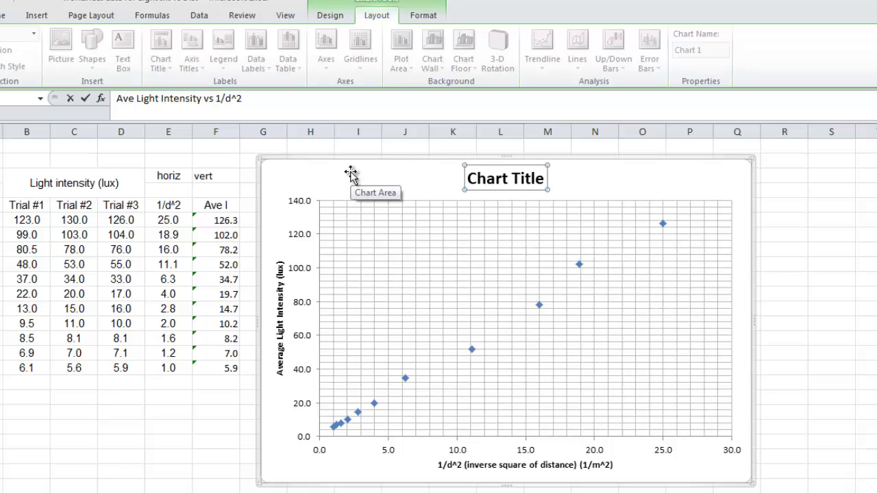
pyautogui.press('Return')
pyautogui.click(827, 225)
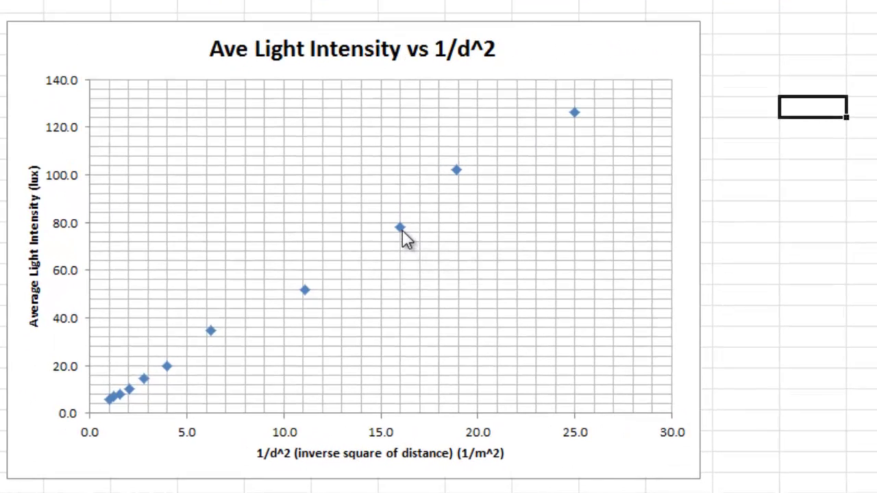
# Step: Add a linear trendline to the data series with its equation displayed on the chart
pyautogui.click(540, 306)
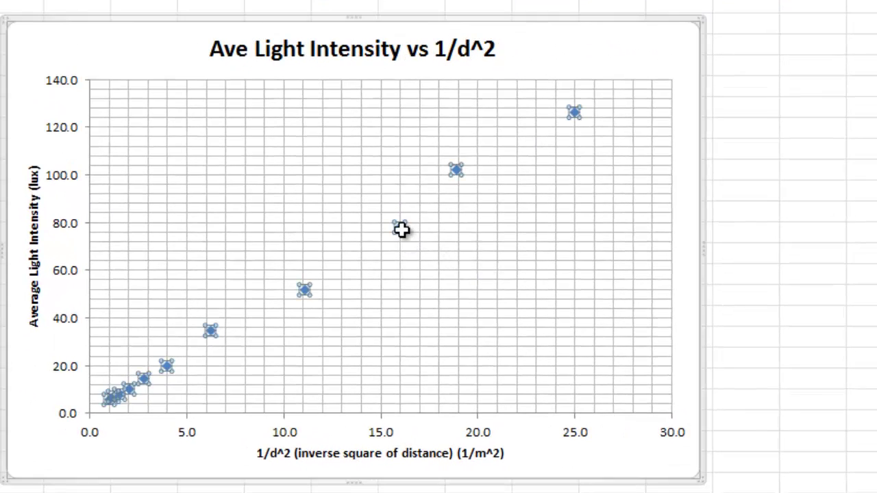
pyautogui.rightClick(402, 230)
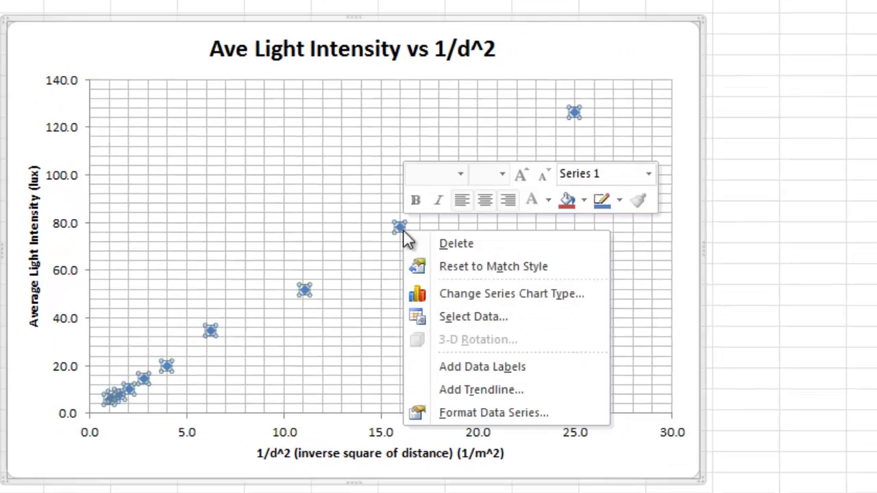
pyautogui.click(498, 391)
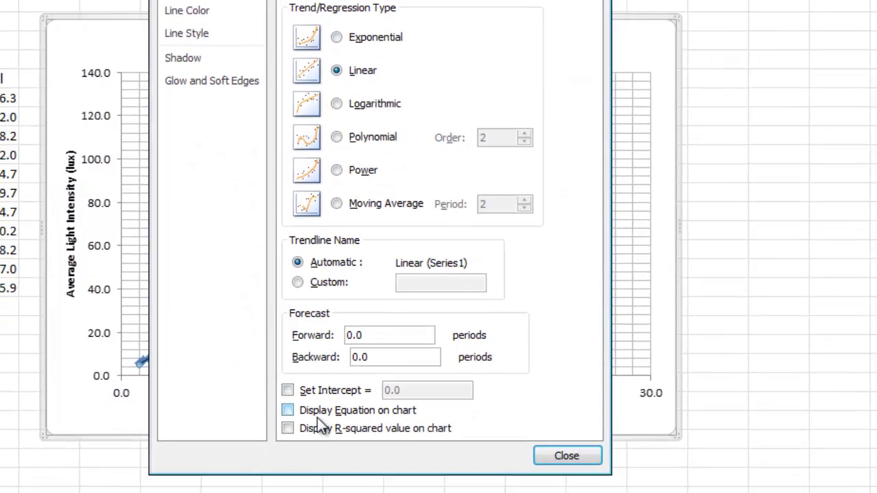
pyautogui.click(305, 453)
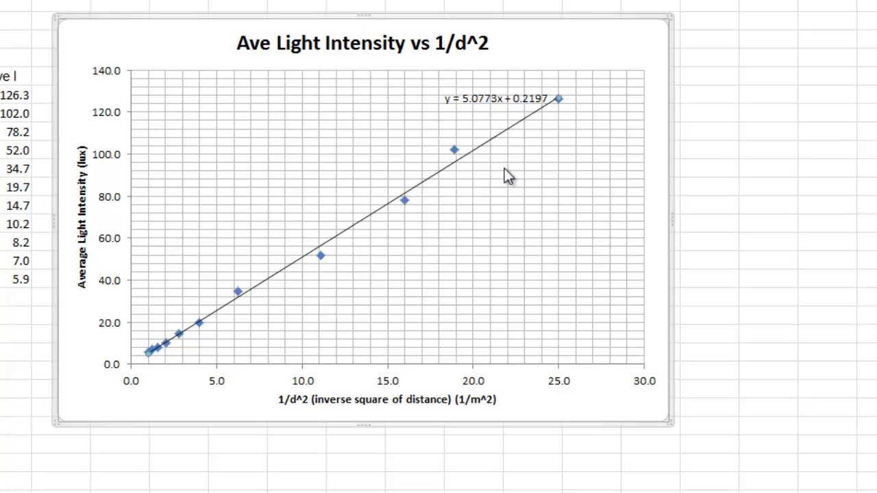
# Step: Move the trendline equation above the plot area and shift the chart title left to make room for it
pyautogui.click(481, 100)
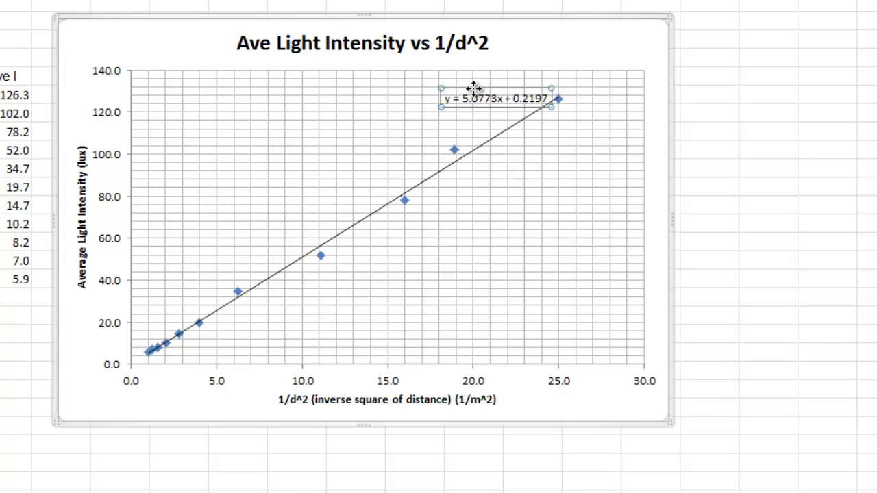
pyautogui.moveTo(474, 89); pyautogui.dragTo(547, 42)
pyautogui.click(407, 39)
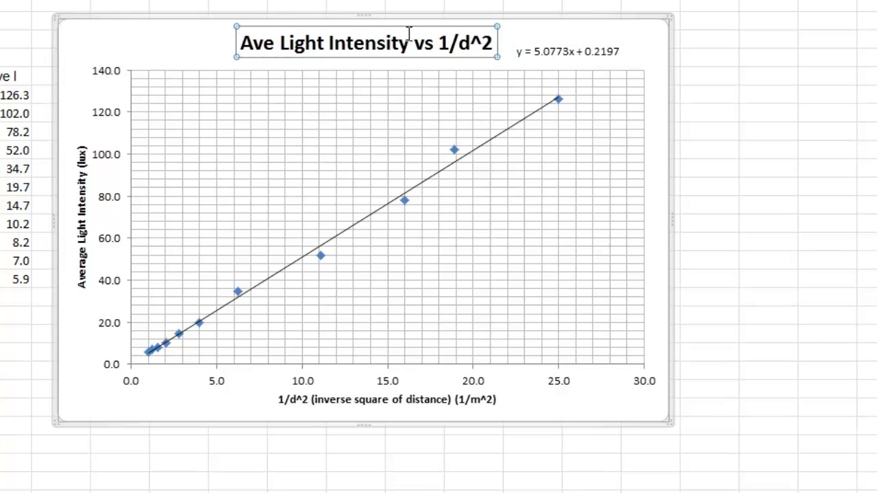
pyautogui.moveTo(405, 27); pyautogui.dragTo(275, 28)
# Step: Enlarge the trendline equation's font by four size steps and reposition the equation beside the chart title
pyautogui.click(533, 51)
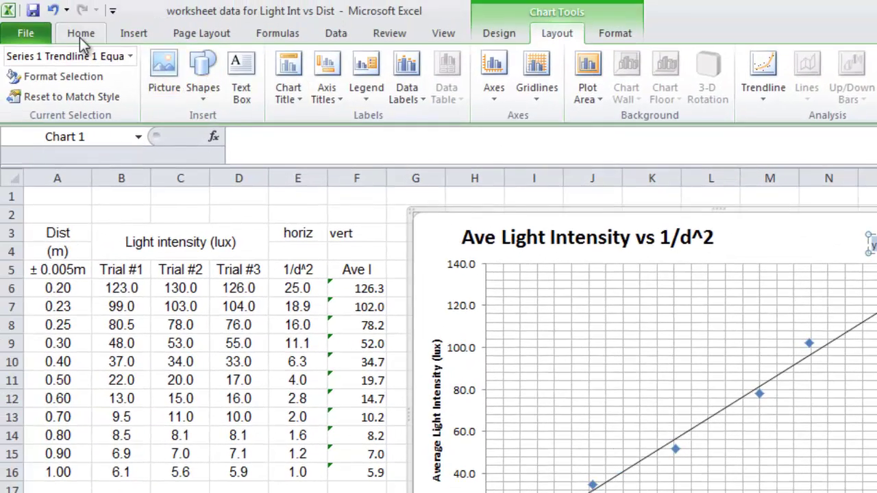
pyautogui.click(79, 35)
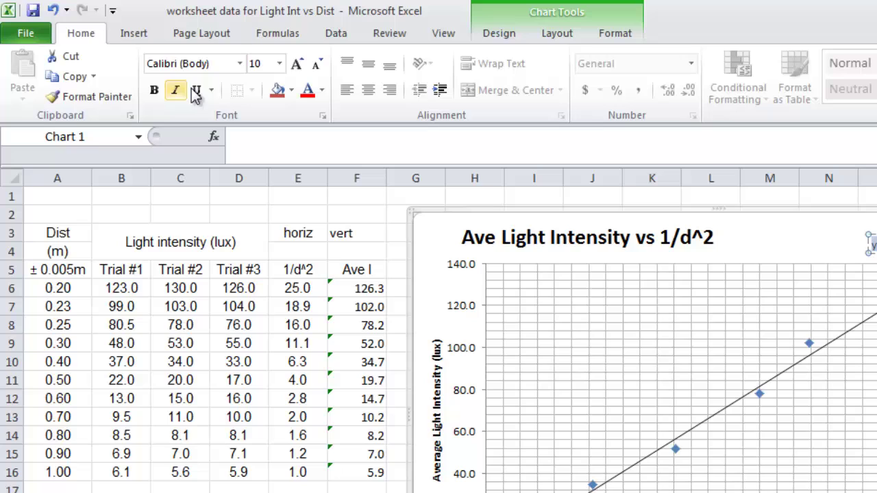
pyautogui.click(297, 63)
pyautogui.click(297, 63)
pyautogui.click(297, 63)
pyautogui.click(297, 63)
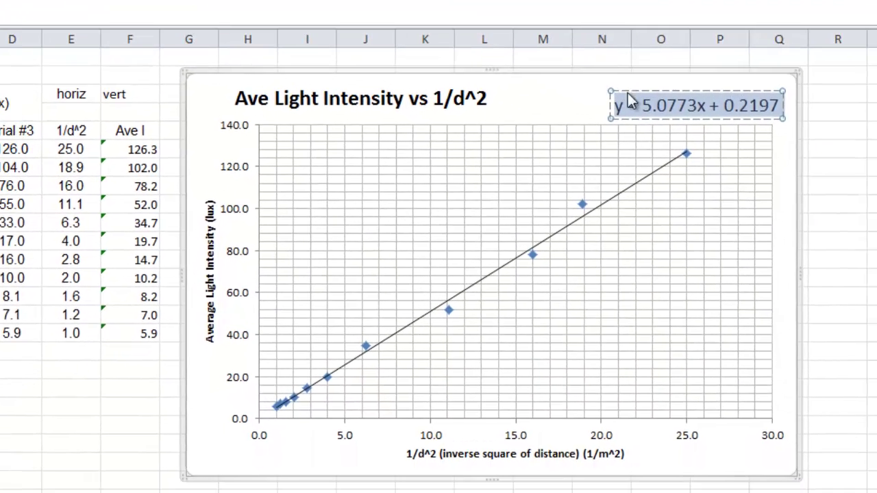
pyautogui.moveTo(740, 137); pyautogui.dragTo(662, 171)
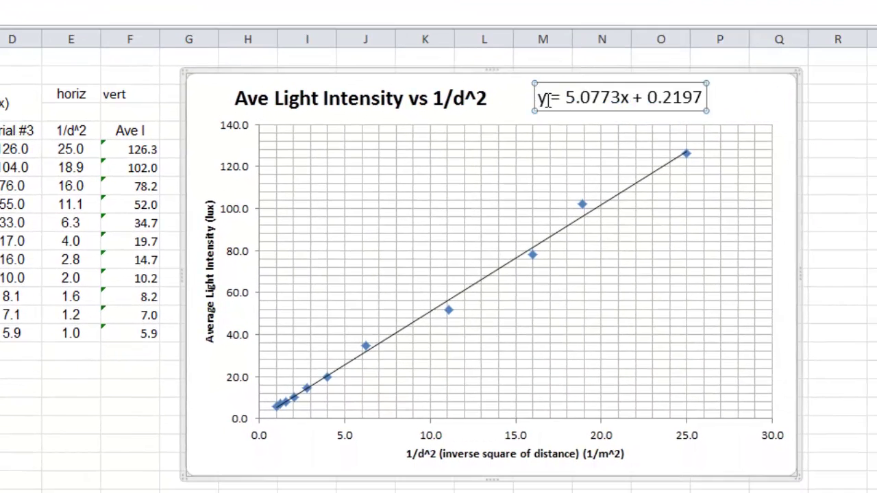
# Step: Edit the trendline equation, replacing y with I and x with 1/d^2, so it reads "I = 5.0773 1/d^2 + 0.2197"
pyautogui.click(548, 100)
pyautogui.press('BackSpace')
pyautogui.write('I')
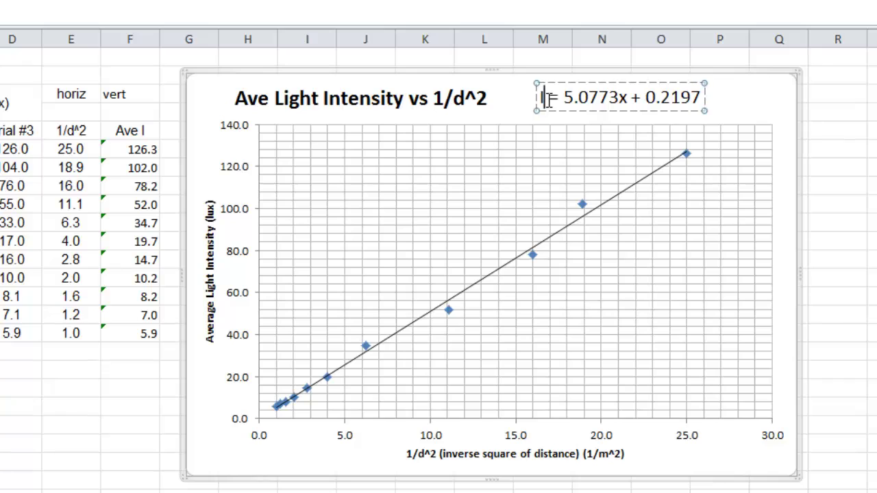
pyautogui.click(625, 101)
pyautogui.press('BackSpace')
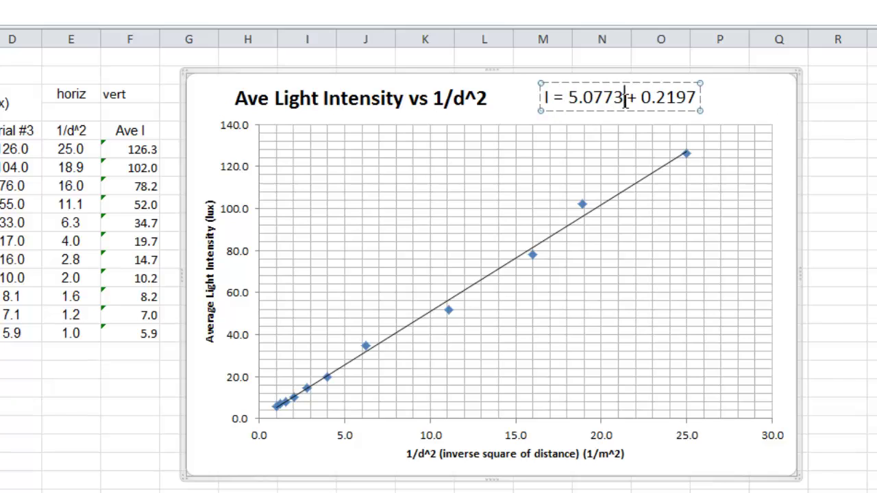
pyautogui.write('1/d^2')
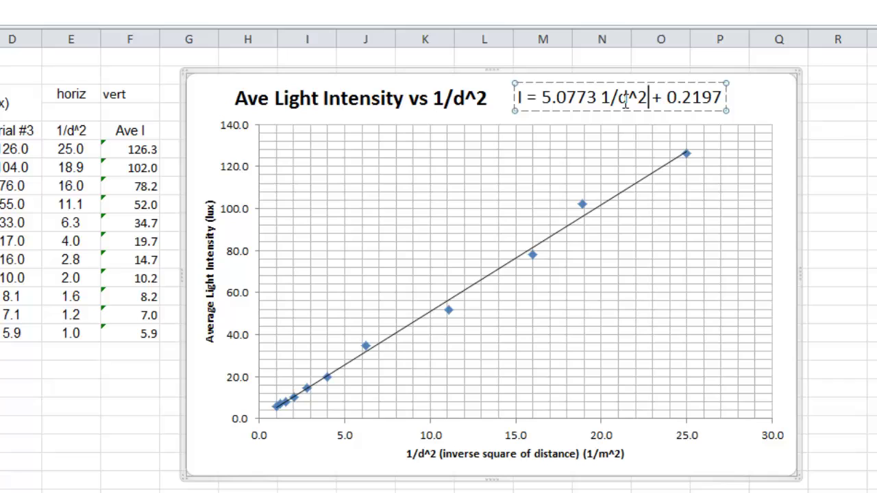
pyautogui.click(748, 109)
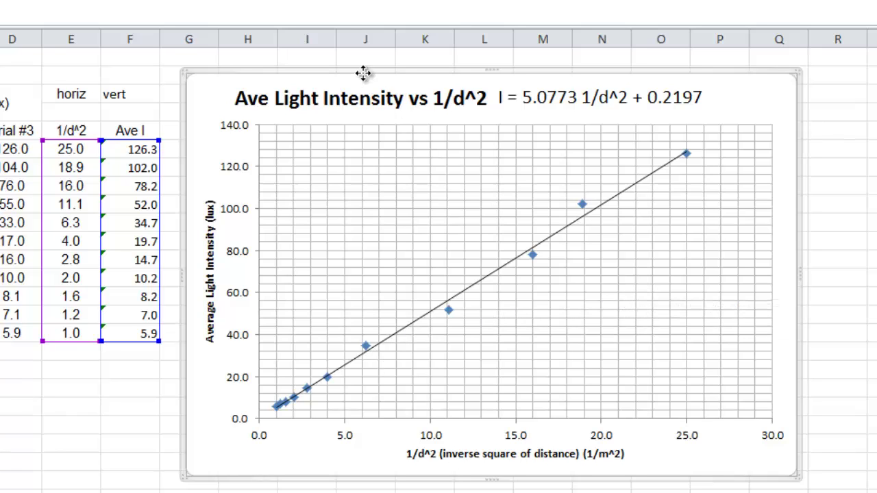
# Step: Move the whole chart away from the data table so its left edge sits in column I
pyautogui.moveTo(437, 121); pyautogui.dragTo(458, 175)
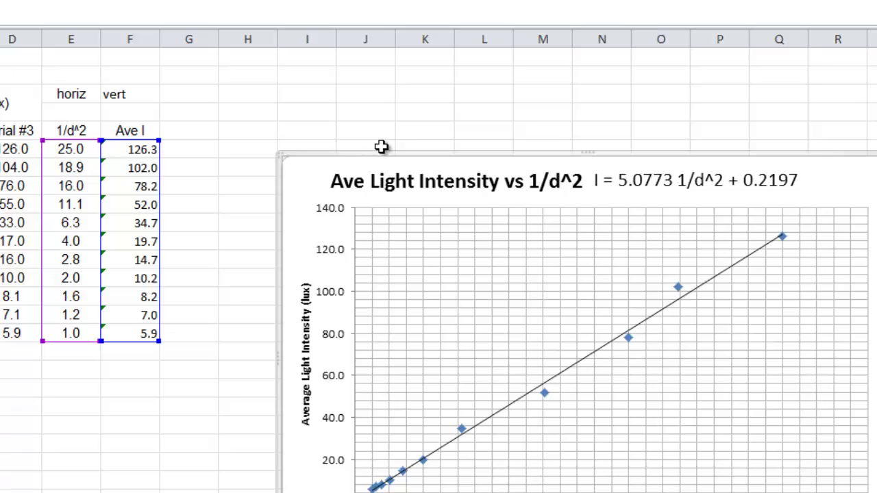
pyautogui.moveTo(378, 156); pyautogui.dragTo(418, 94)
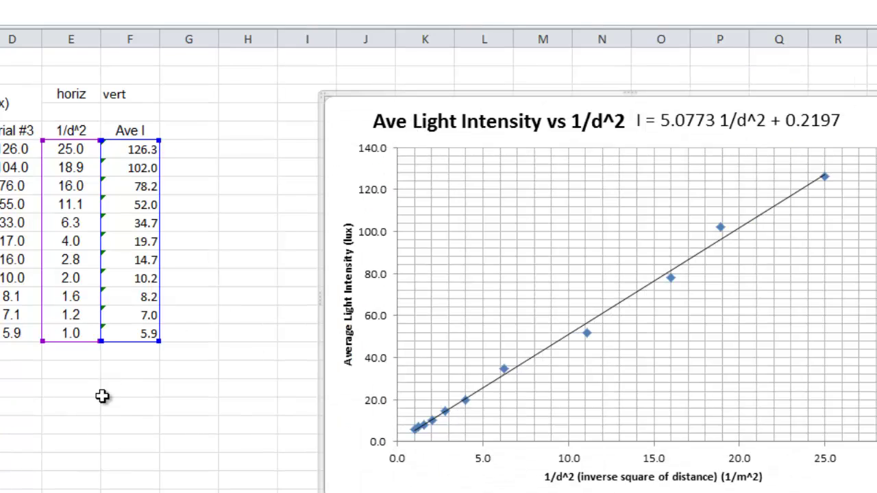
# Step: Enter the headings "unc 1/d^2" in E19 and "unc Ave I" in F19 below the data table
pyautogui.click(77, 402)
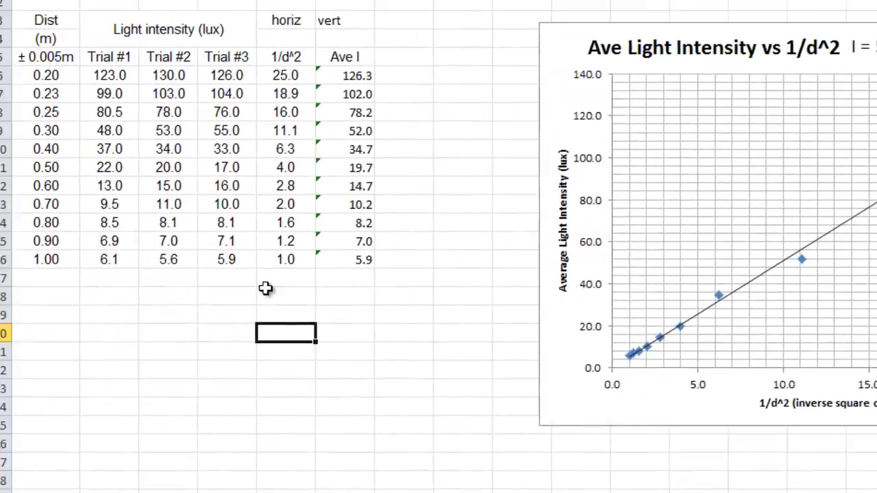
pyautogui.click(280, 310)
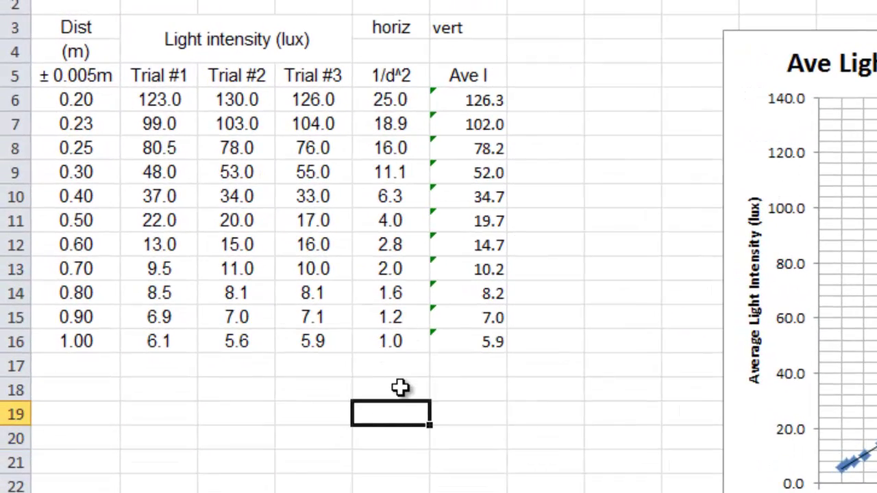
pyautogui.write('unce')
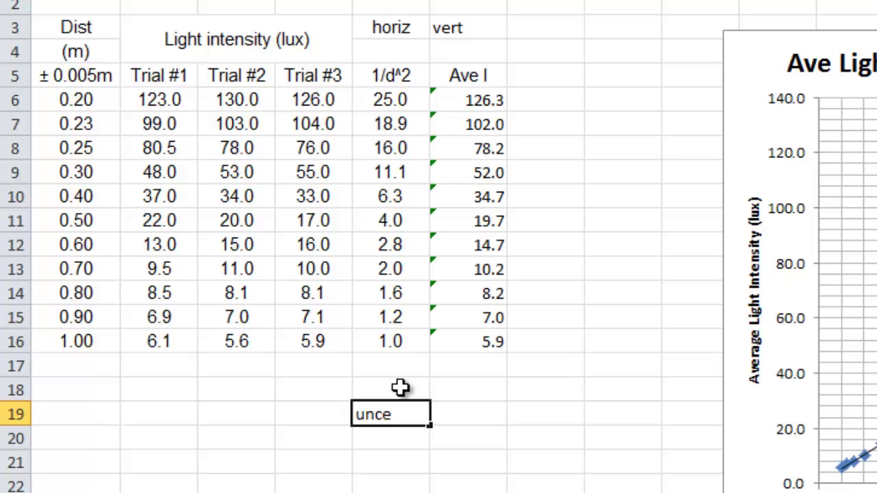
pyautogui.press('BackSpace')
pyautogui.write(' 1/d^2')
pyautogui.press('Tab')
pyautogui.write('unc Ave')
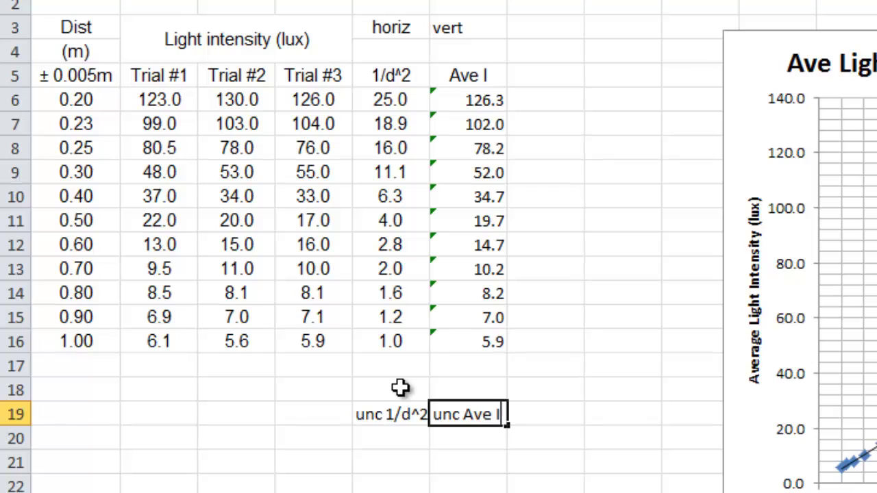
pyautogui.press('Return')
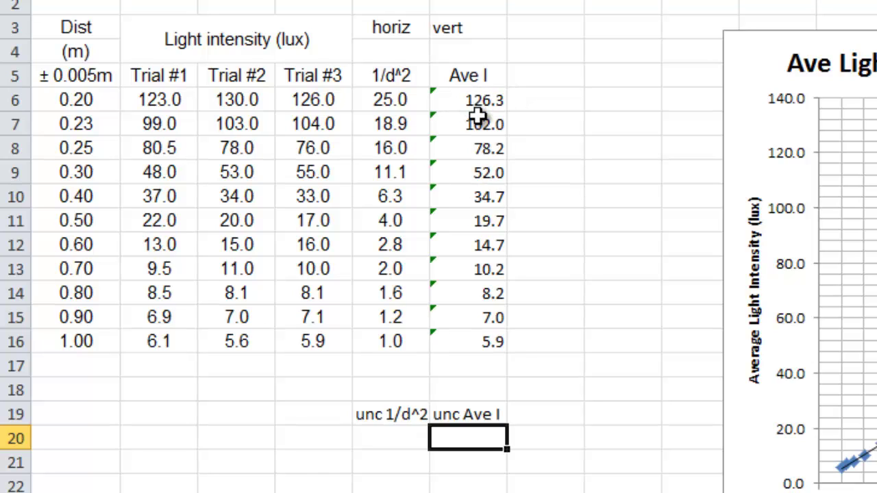
# Step: Calculate the first average-intensity uncertainty in F20 as half the trial range with the formula =(max(B6:D6)-min(B6:D6))/2
pyautogui.write('=')
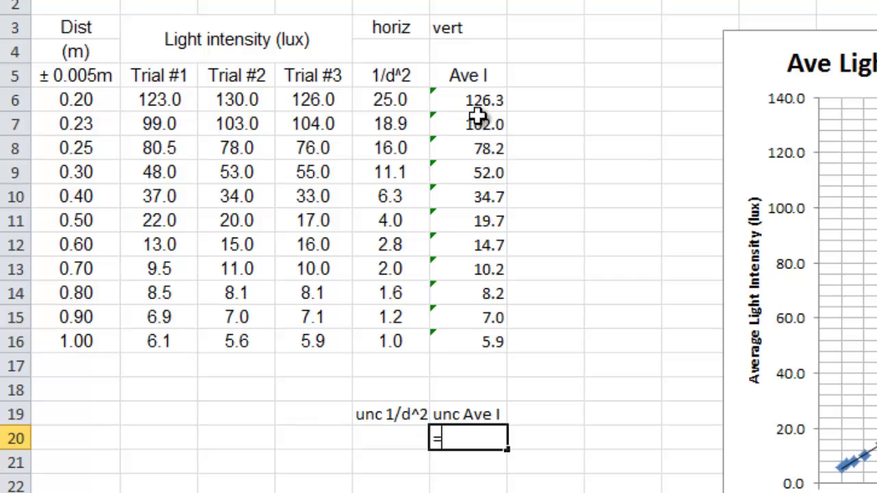
pyautogui.write('(max(')
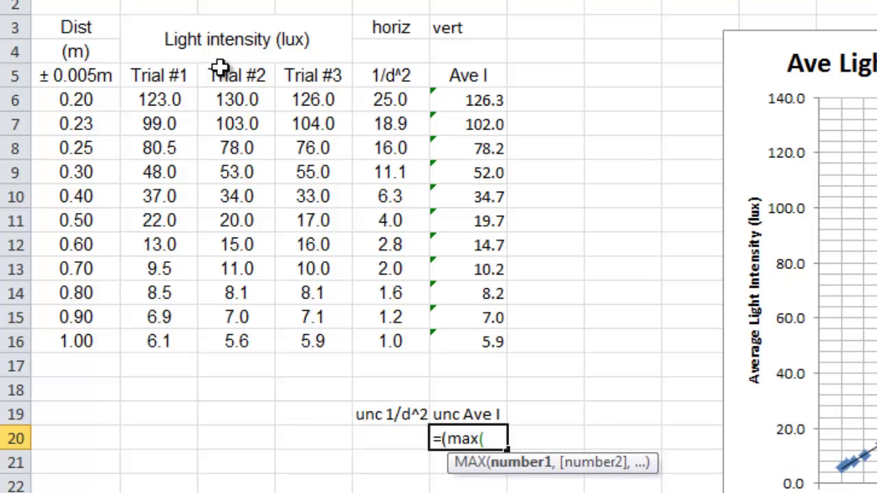
pyautogui.moveTo(151, 108); pyautogui.dragTo(295, 101)
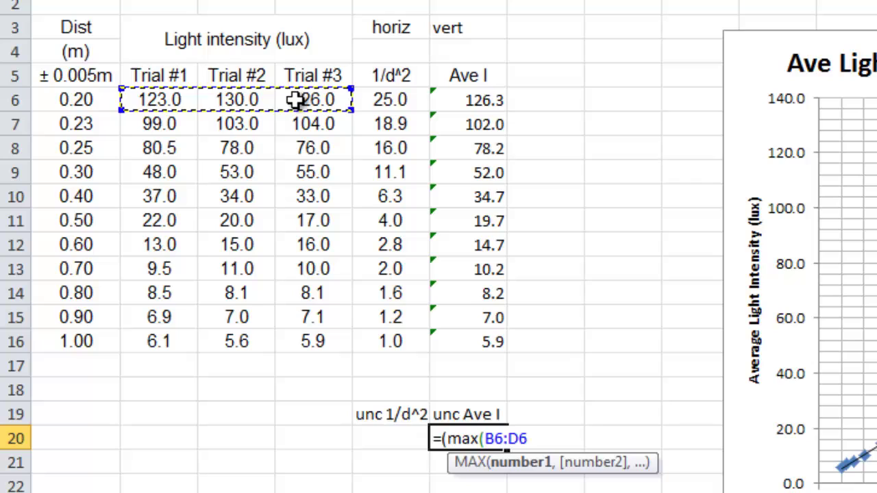
pyautogui.write(')-o')
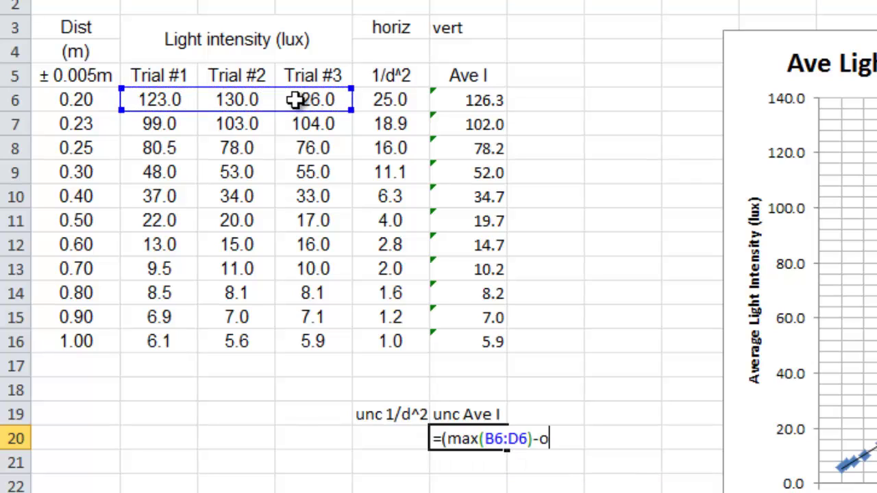
pyautogui.press('BackSpace')
pyautogui.write('min(')
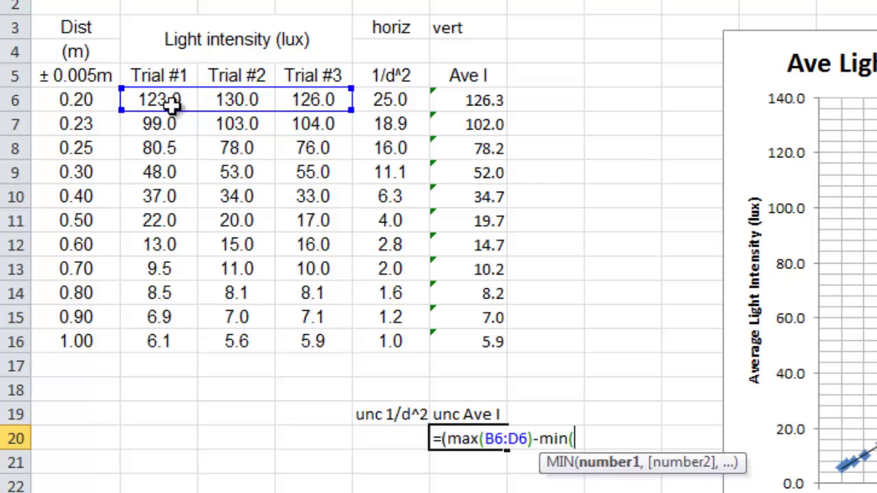
pyautogui.moveTo(172, 102); pyautogui.dragTo(311, 100)
pyautogui.write(')')
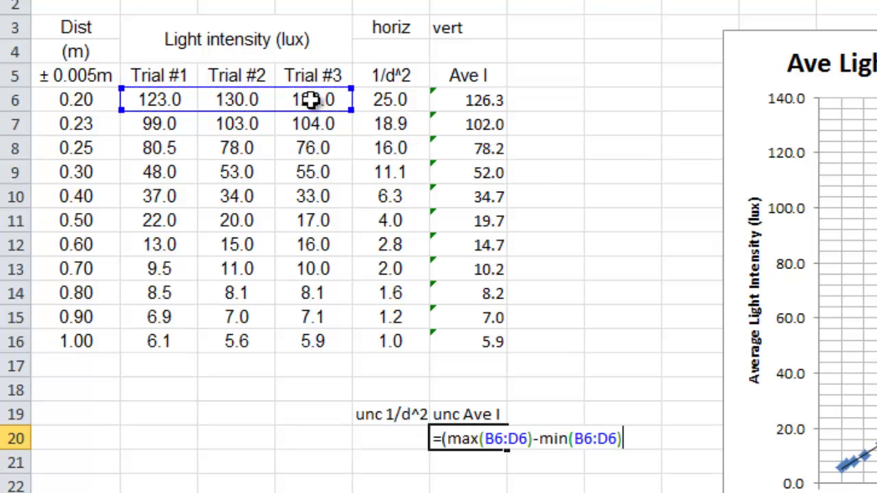
pyautogui.write(')/2')
pyautogui.press('Return')
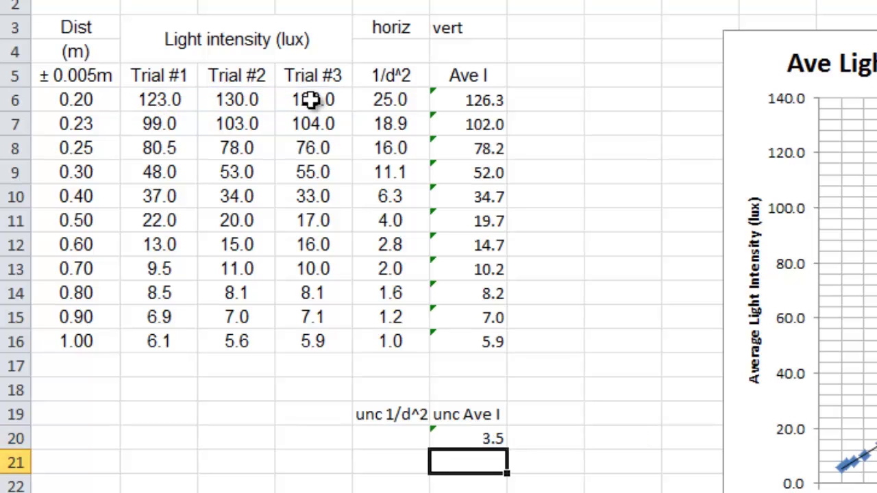
# Step: Add the note "(max-min)/2" in F18, above the "unc Ave I" heading
pyautogui.press('Up')
pyautogui.press('Left')
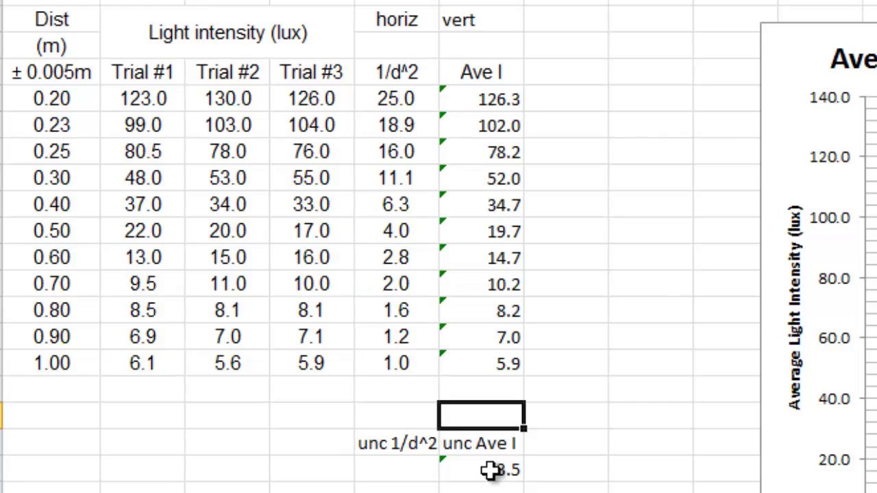
pyautogui.write('(')
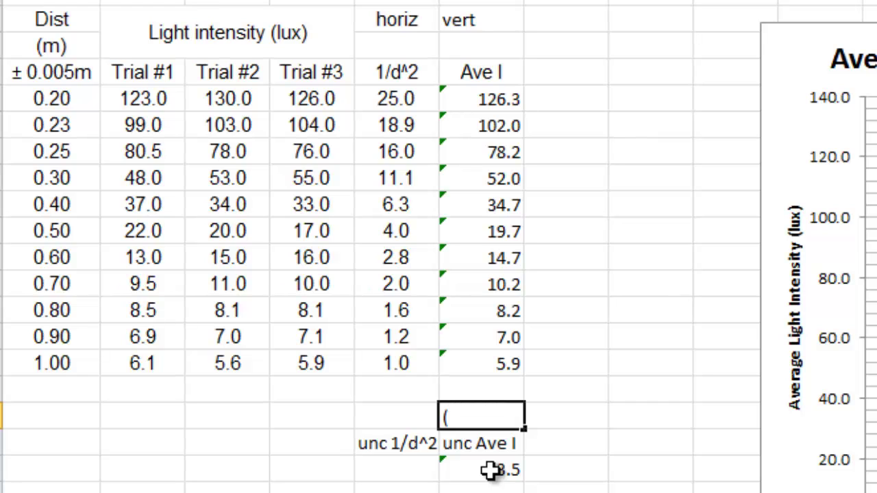
pyautogui.write('max-min)/2')
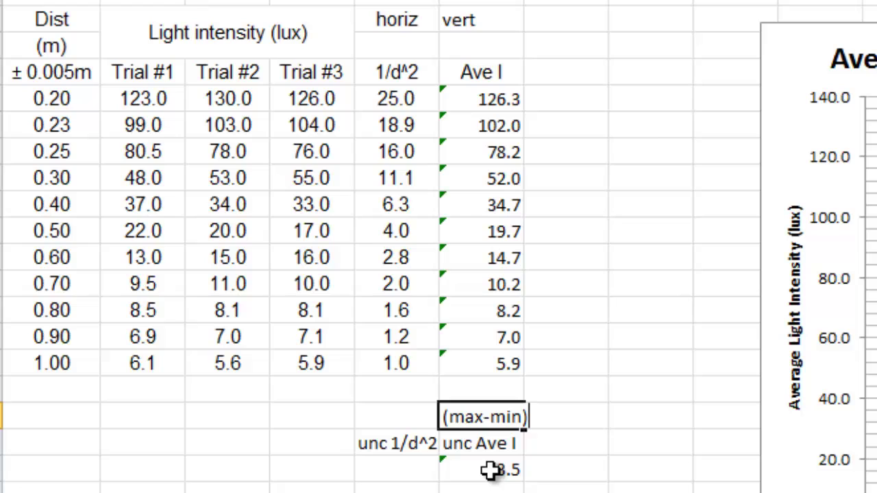
pyautogui.press('Return')
pyautogui.press('Up')
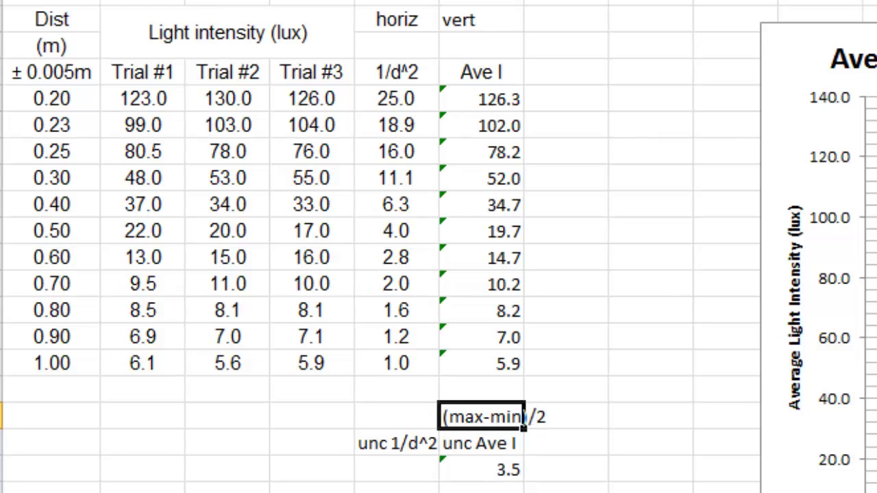
# Step: Add the note "0.005/d*1/d^2*2" in E18, above the "unc 1/d^2" heading
pyautogui.press('Left')
pyautogui.press('Down')
pyautogui.press('Down')
pyautogui.press('Up')
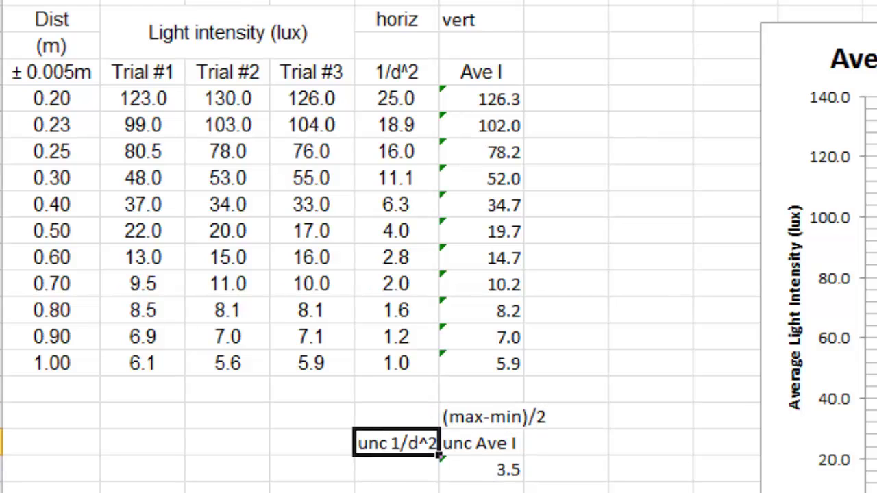
pyautogui.press('Up')
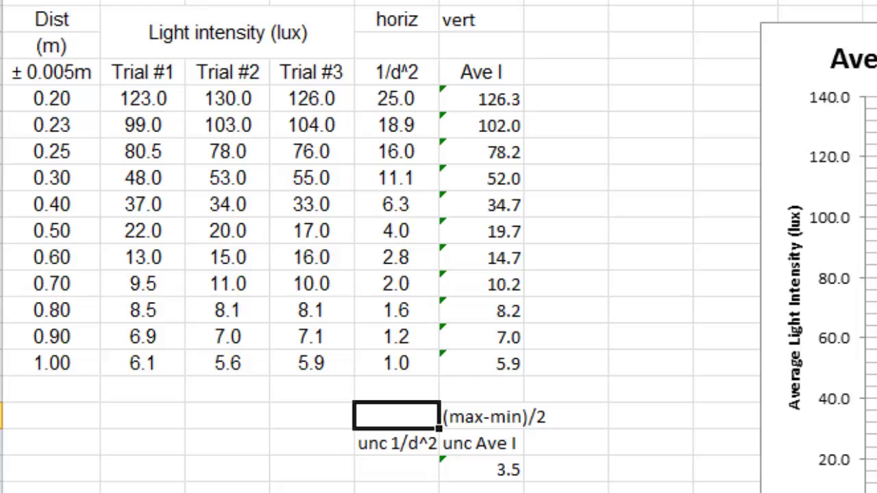
pyautogui.write('0.0')
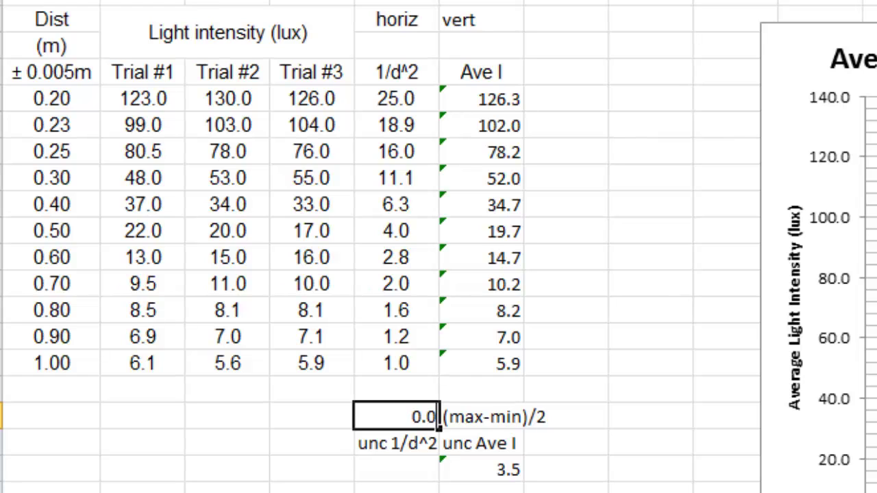
pyautogui.write('05/d')
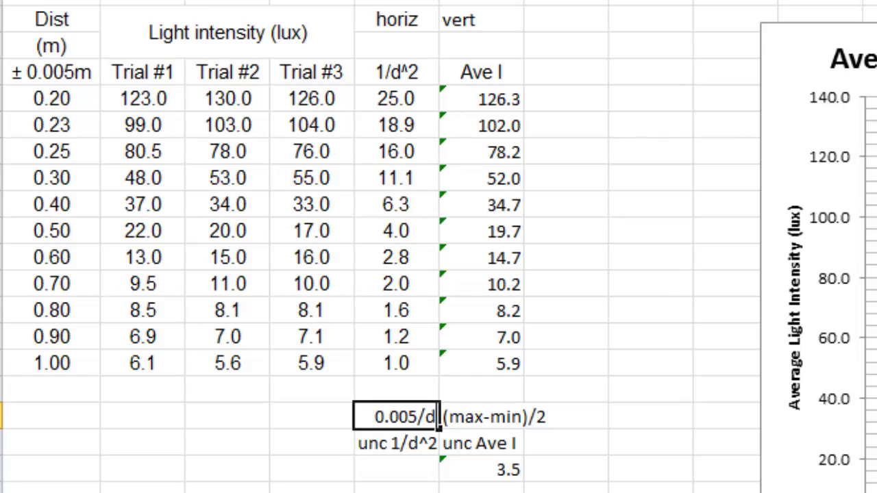
pyautogui.write('*')
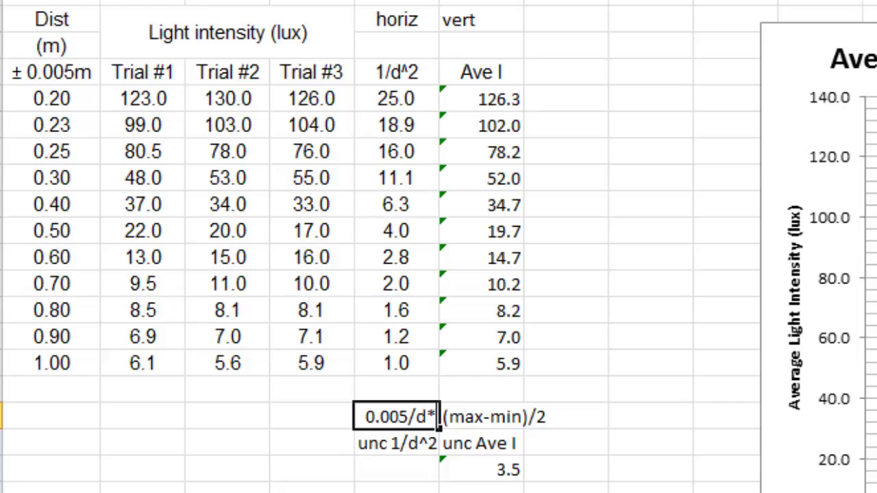
pyautogui.write('1/')
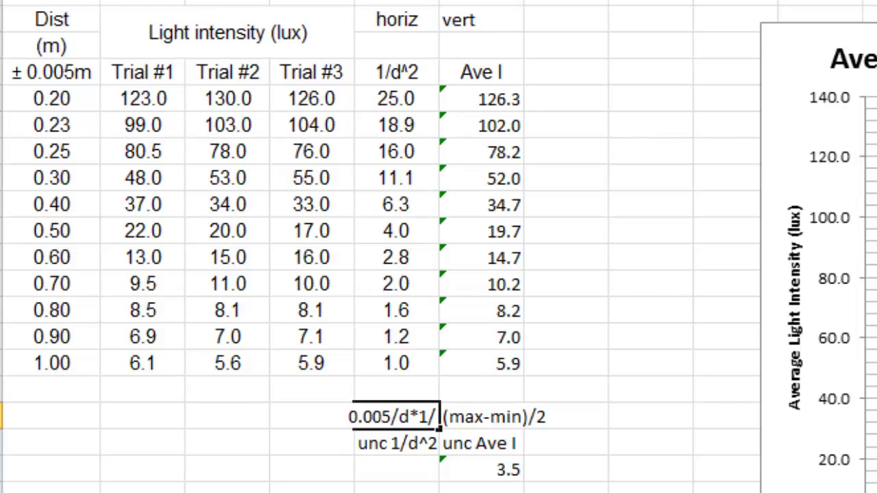
pyautogui.write('d^2')
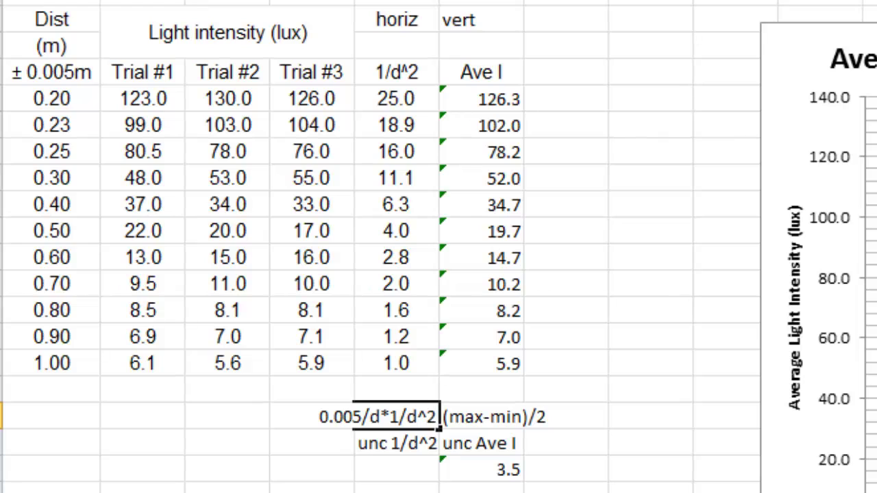
pyautogui.write('*2')
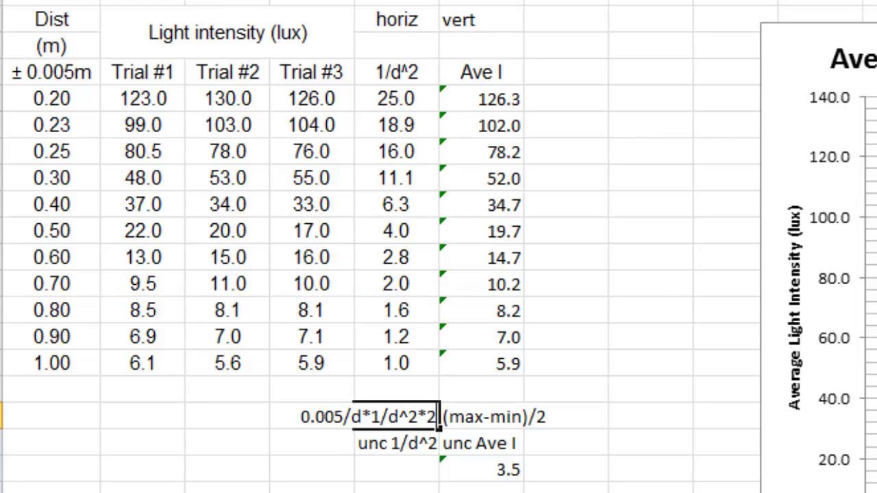
pyautogui.press('Return')
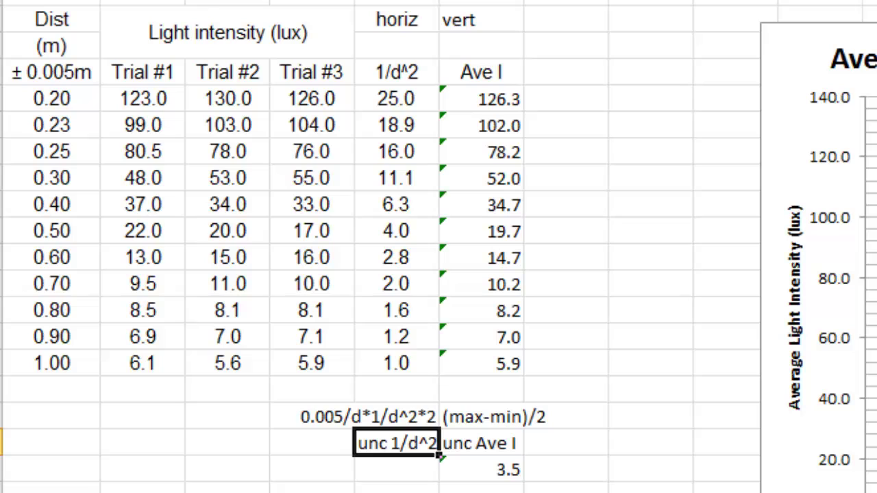
# Step: Highlight cells D18:E18, holding the 1/d^2 uncertainty note, with a yellow fill
pyautogui.press('Up')
pyautogui.moveTo(290, 427); pyautogui.dragTo(401, 424)
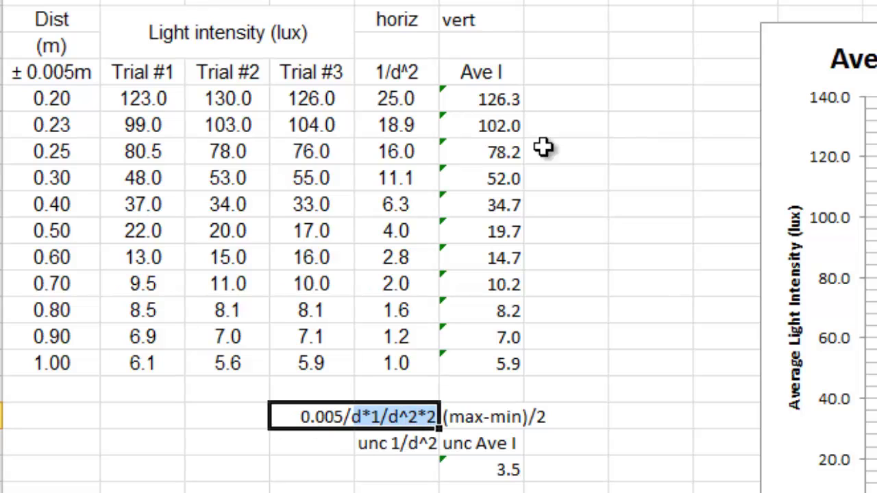
pyautogui.hotkey('alt', 'h')
pyautogui.press('h')
pyautogui.press('Return')
# Step: Calculate the first 1/d^2 uncertainty in E20 with the formula =0.005/A6*E6*2
pyautogui.click(415, 469)
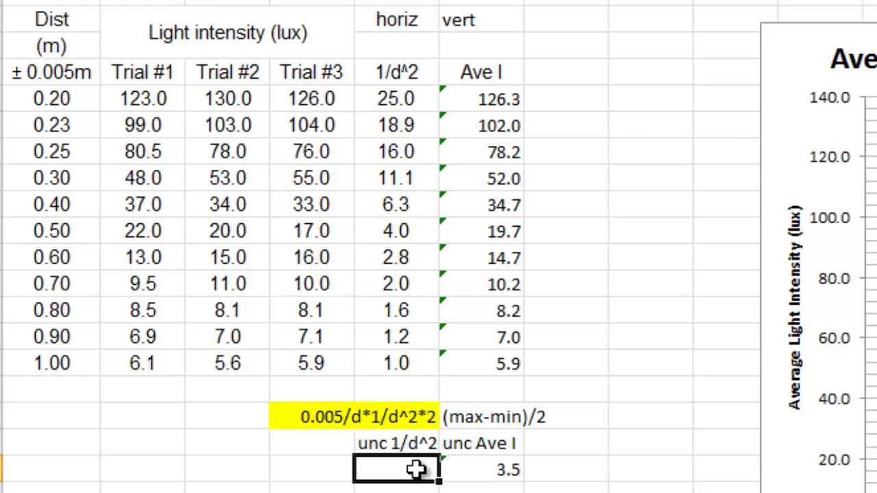
pyautogui.write('=')
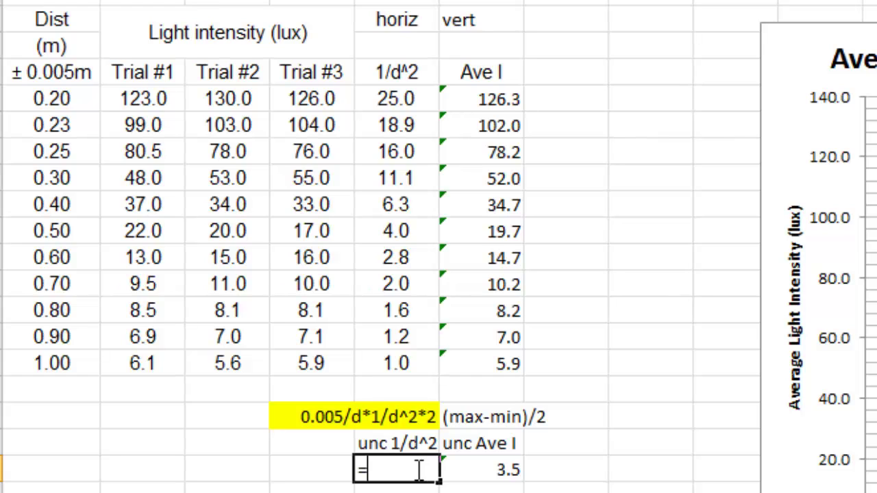
pyautogui.write('0.005')
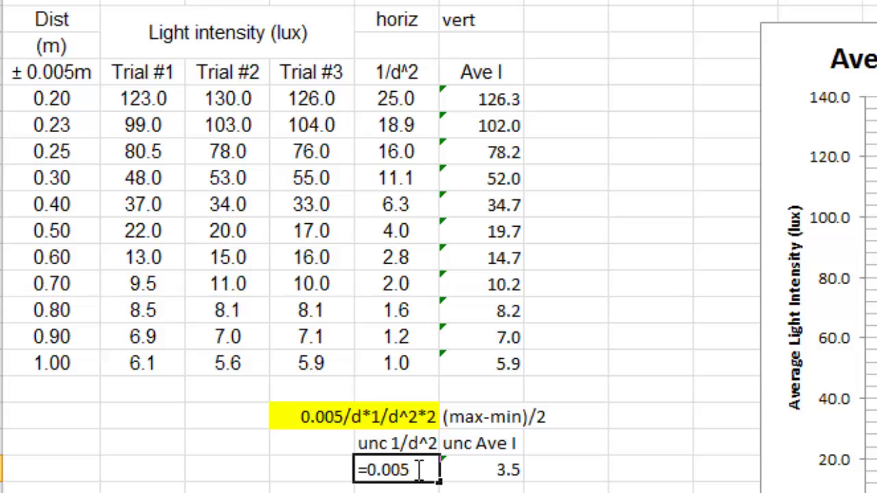
pyautogui.write('/')
pyautogui.click(31, 98)
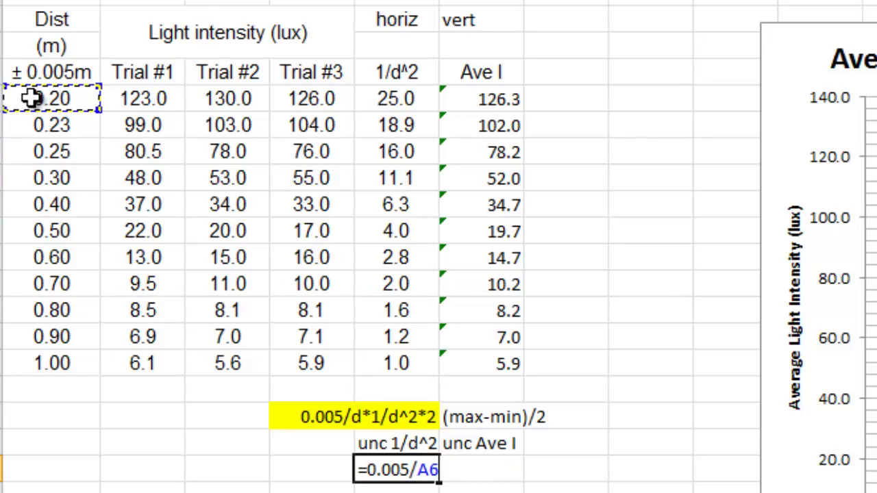
pyautogui.write('*')
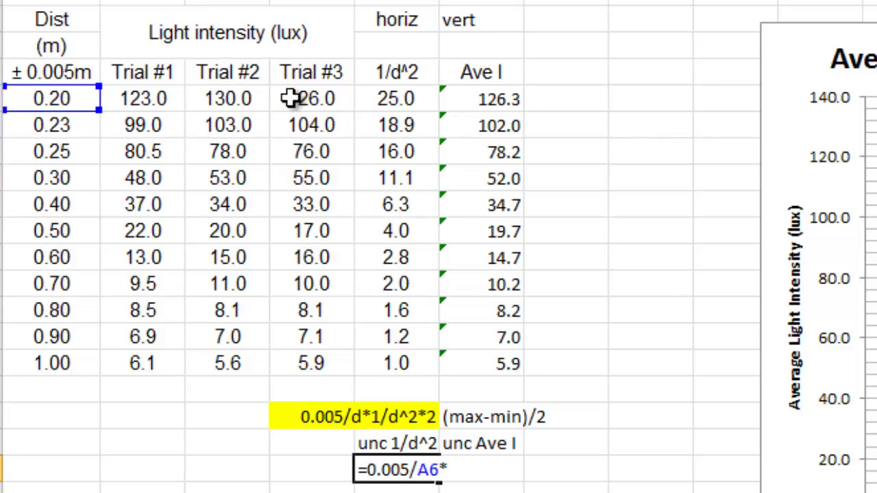
pyautogui.click(402, 98)
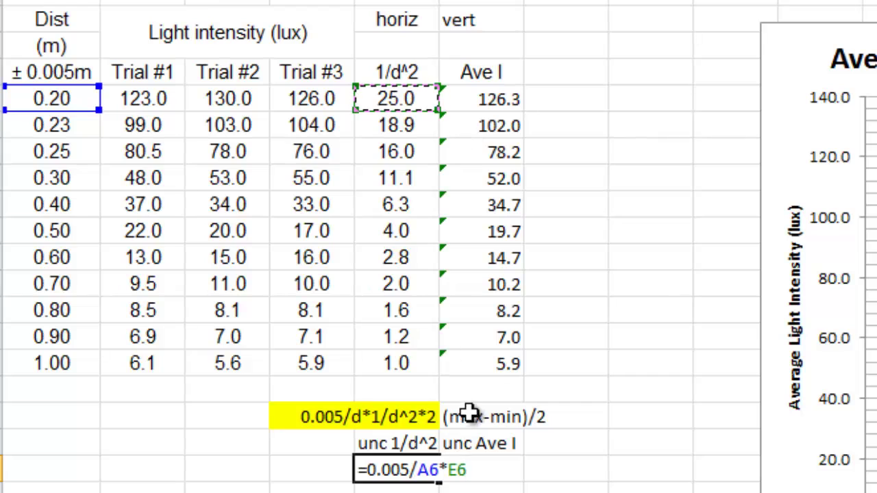
pyautogui.write('^')
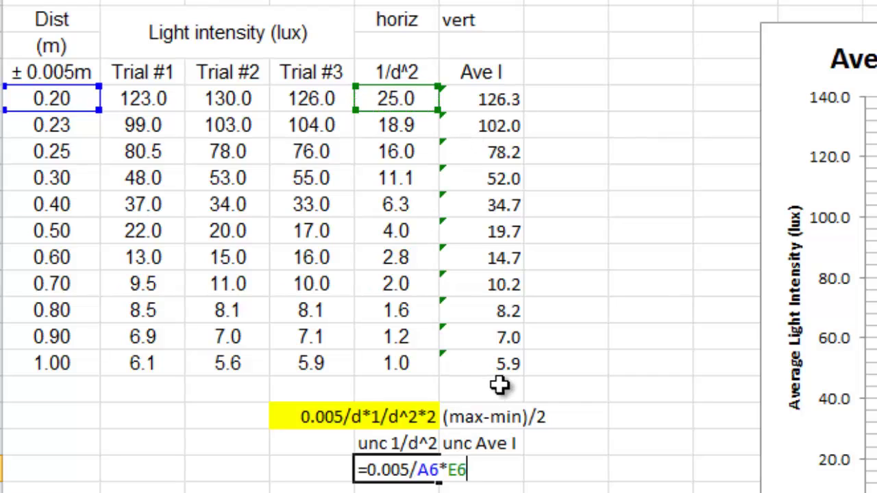
pyautogui.write('*')
pyautogui.press('Return')
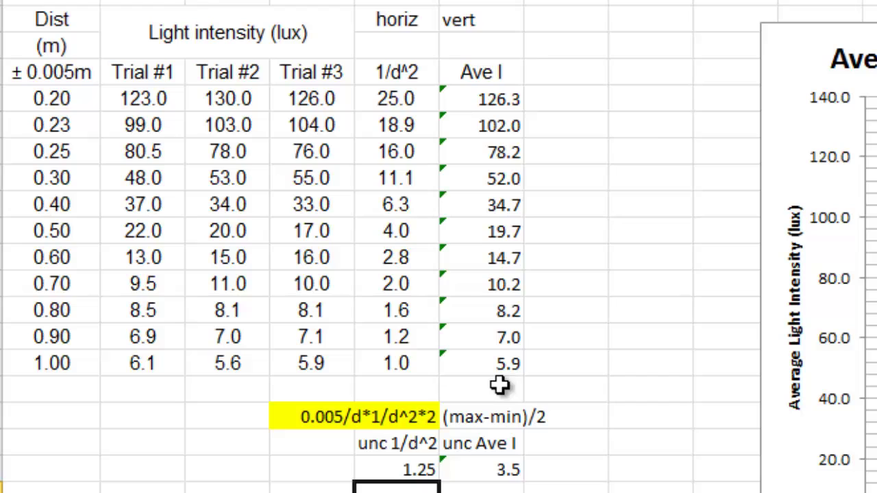
# Step: Fill the uncertainty formulas in E20:F20 down through row 30
pyautogui.click(394, 468)
pyautogui.moveTo(391, 466); pyautogui.dragTo(499, 472)
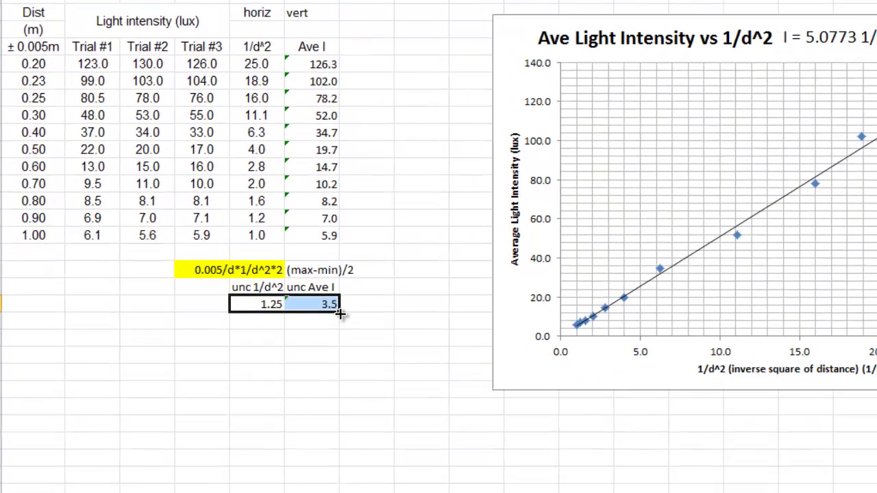
pyautogui.moveTo(341, 314); pyautogui.dragTo(328, 485)
pyautogui.scroll(-2, 415, 417)
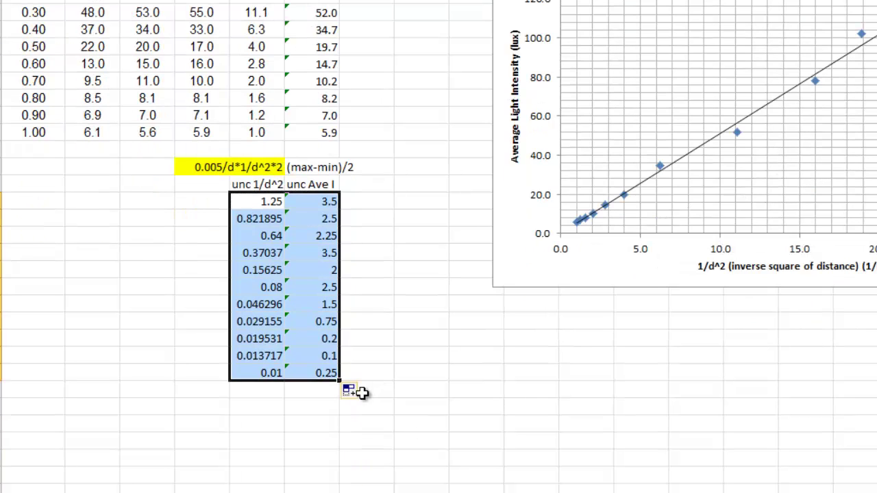
pyautogui.click(378, 371)
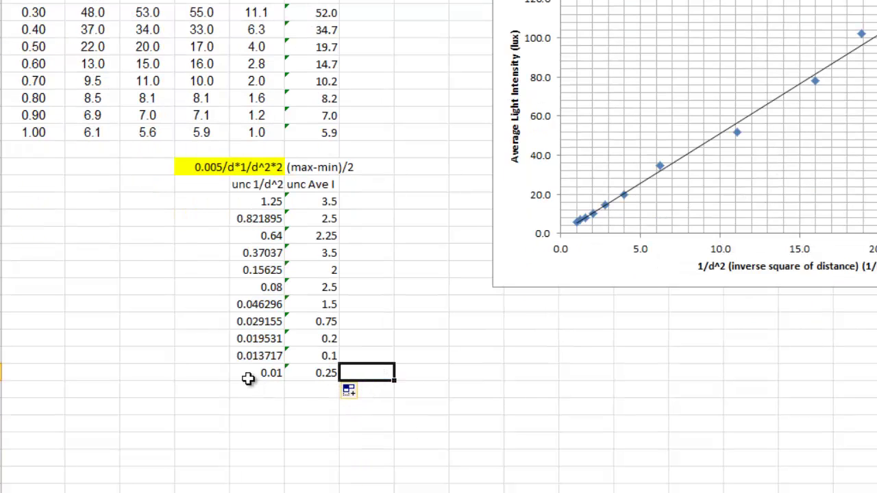
# Step: Extend both uncertainty formulas from E30:F30 into row 31 and clear that extra row
pyautogui.moveTo(248, 379); pyautogui.dragTo(342, 402)
pyautogui.click(256, 409)
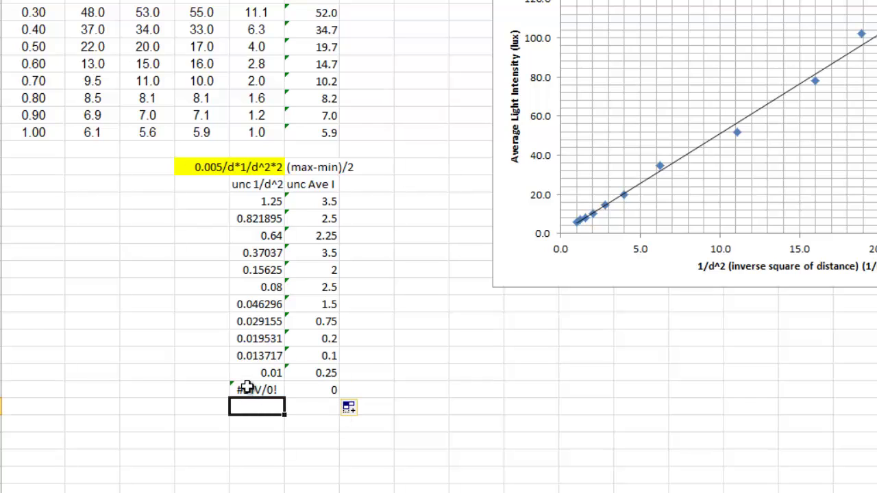
pyautogui.moveTo(247, 389); pyautogui.dragTo(322, 396)
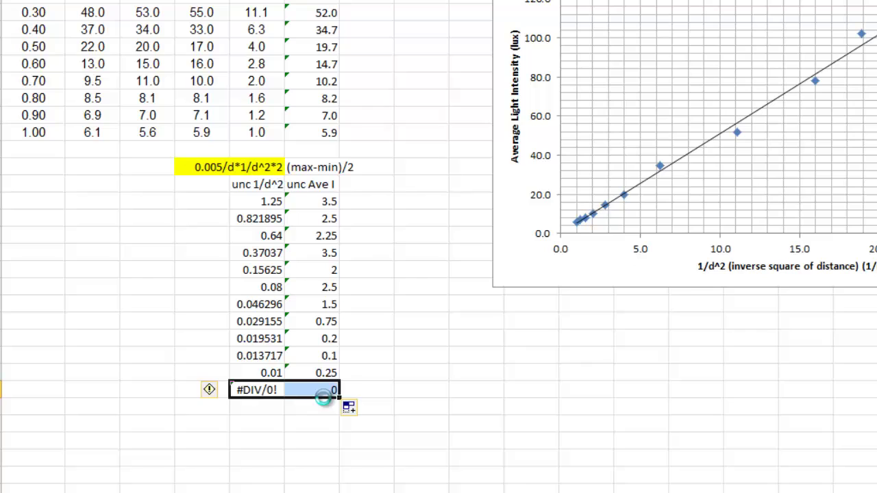
pyautogui.press('Delete')
pyautogui.click(359, 338)
pyautogui.click(384, 253)
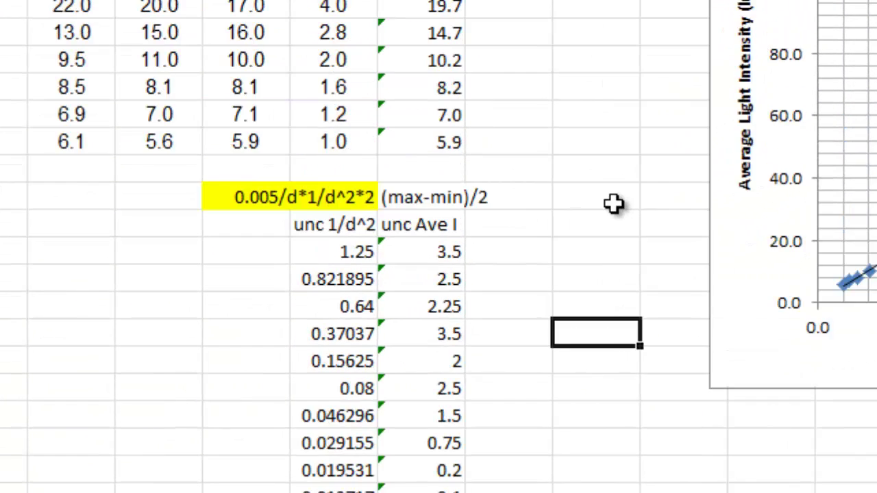
# Step: Format the unc 1/d^2 values in E20:E30 as Number with 3 decimal places
pyautogui.scroll(-1, 613, 202)
pyautogui.moveTo(366, 172); pyautogui.dragTo(361, 454)
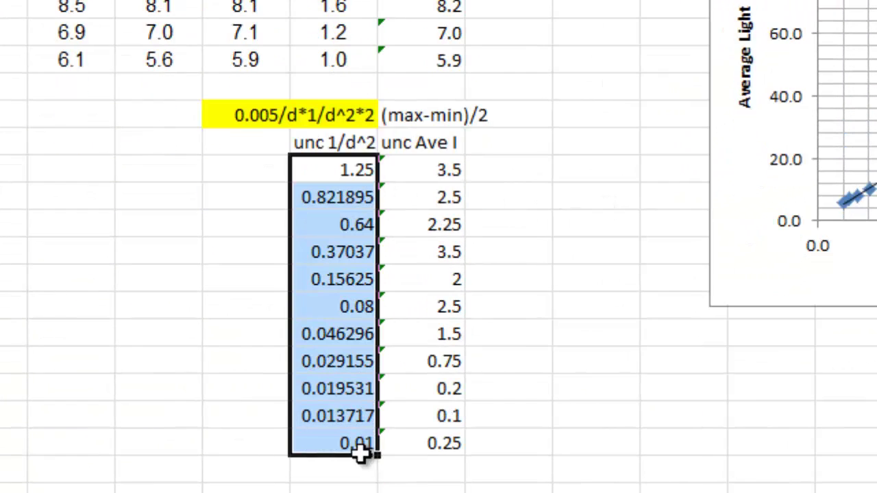
pyautogui.rightClick(346, 309)
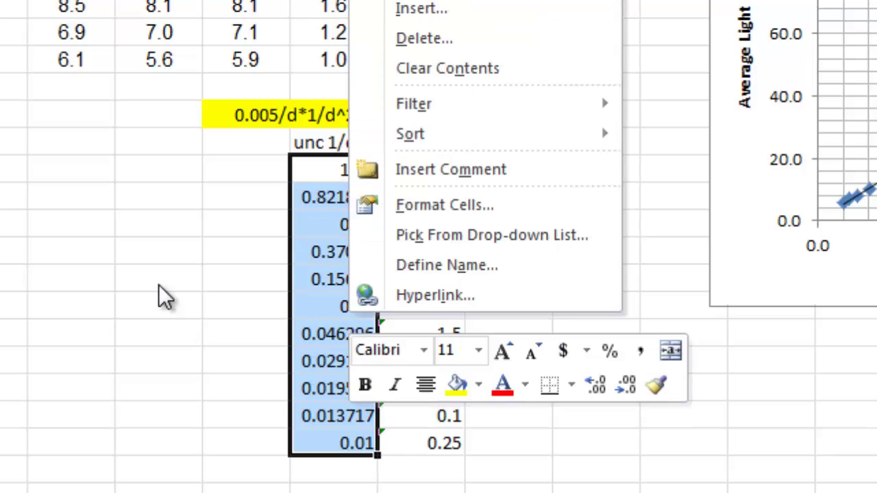
pyautogui.press('Escape')
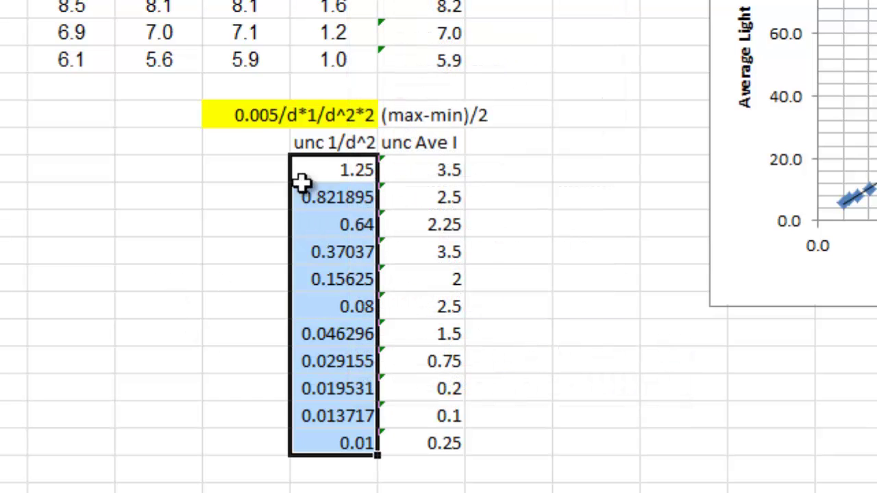
pyautogui.rightClick(348, 244)
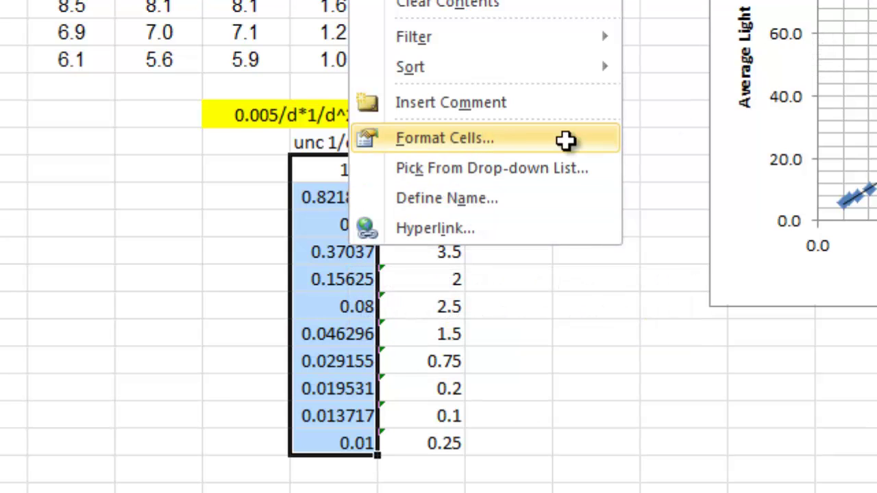
pyautogui.click(552, 144)
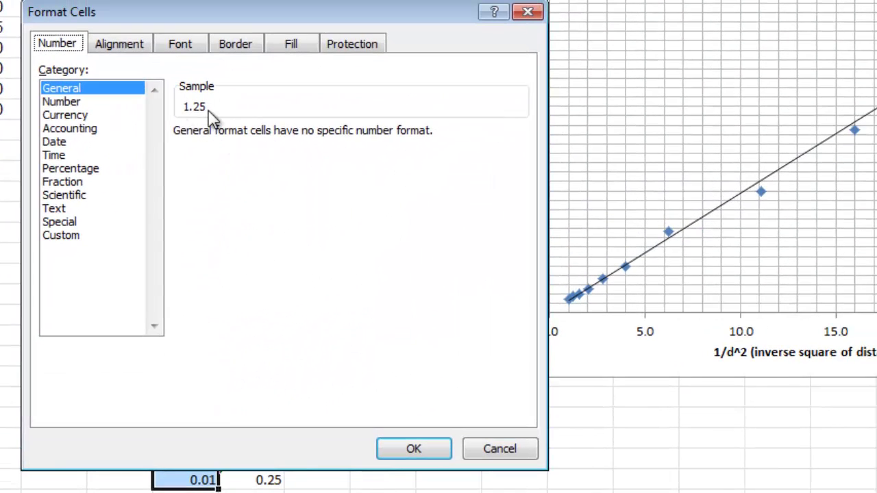
pyautogui.click(137, 21)
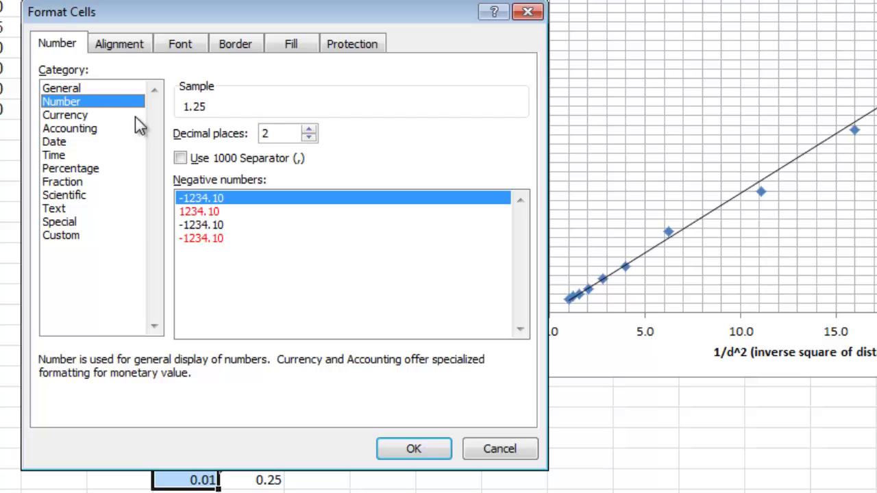
pyautogui.click(309, 137)
pyautogui.click(309, 130)
pyautogui.click(309, 130)
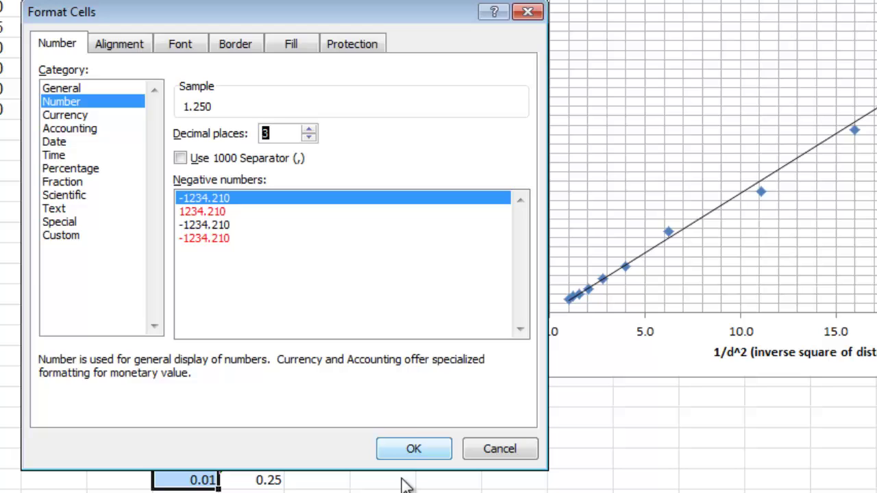
pyautogui.click(409, 451)
pyautogui.click(42, 397)
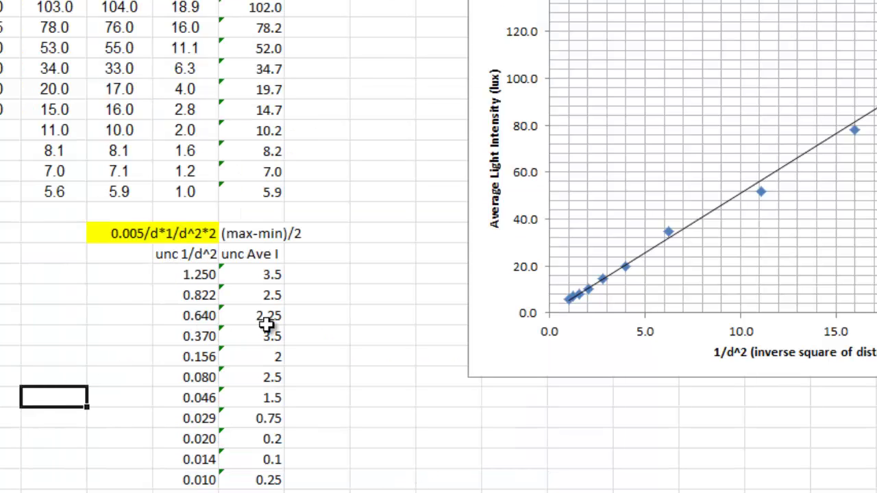
pyautogui.click(390, 232)
pyautogui.scroll(1, 390, 231)
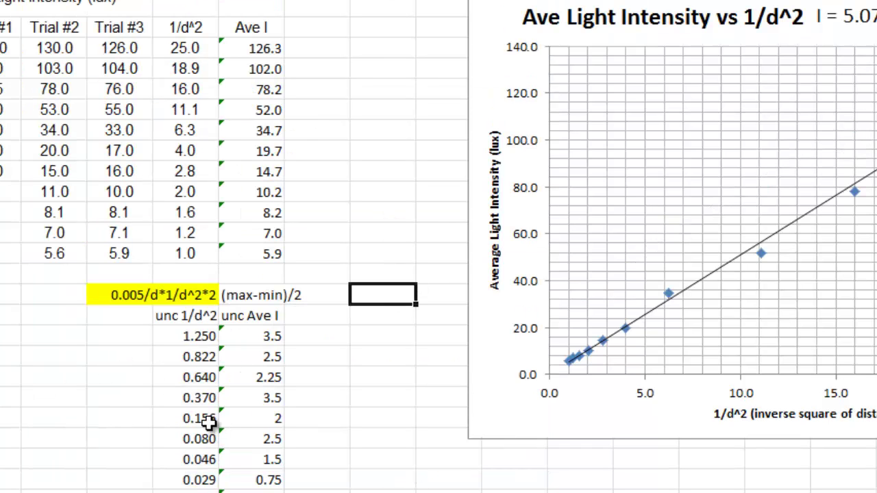
pyautogui.moveTo(200, 336); pyautogui.dragTo(270, 488)
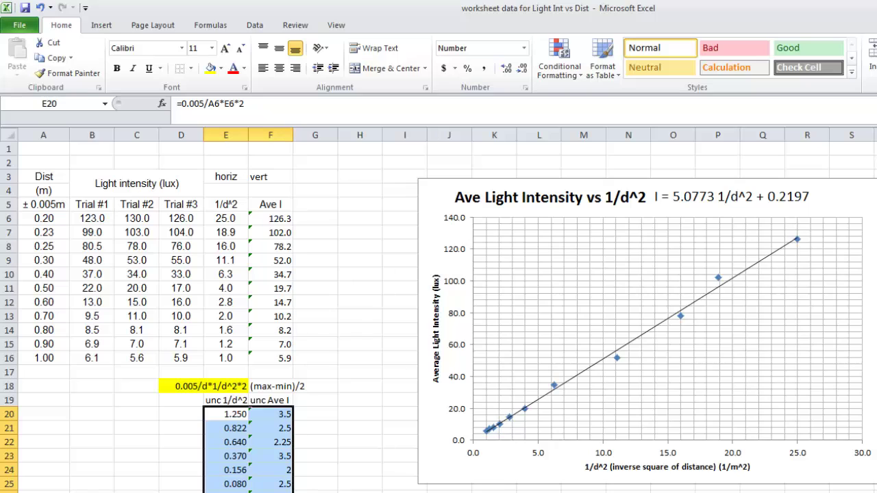
pyautogui.click(350, 478)
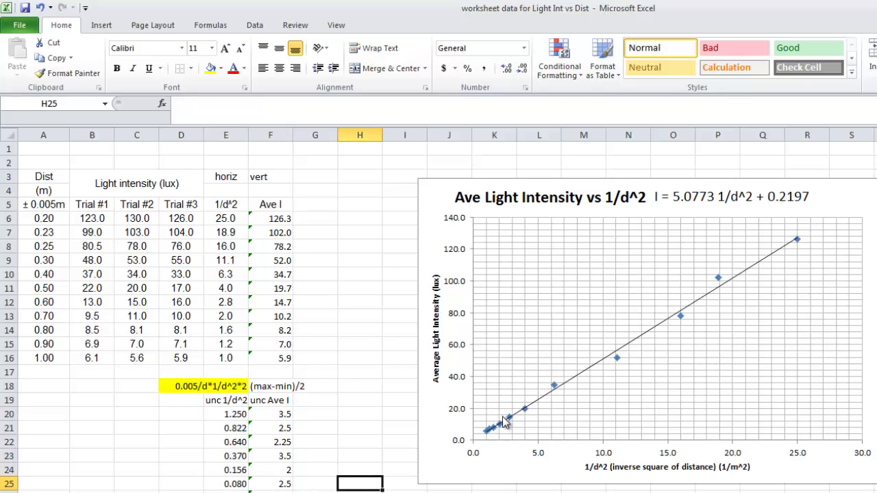
# Step: Add error bars with percentage to the data series of the light intensity chart
pyautogui.click(554, 389)
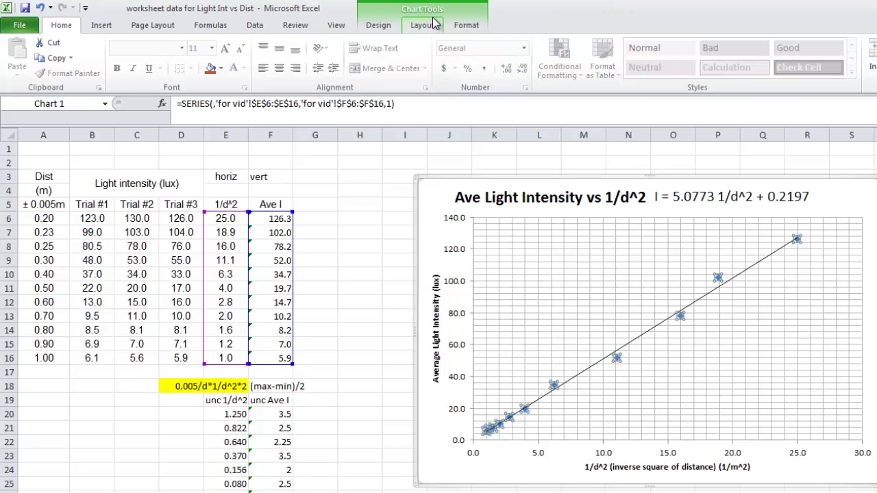
pyautogui.click(425, 25)
pyautogui.click(688, 76)
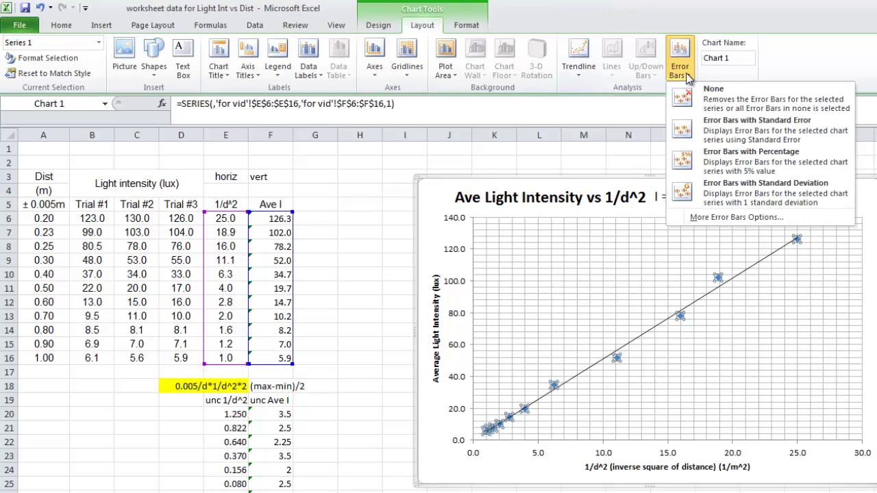
pyautogui.click(731, 168)
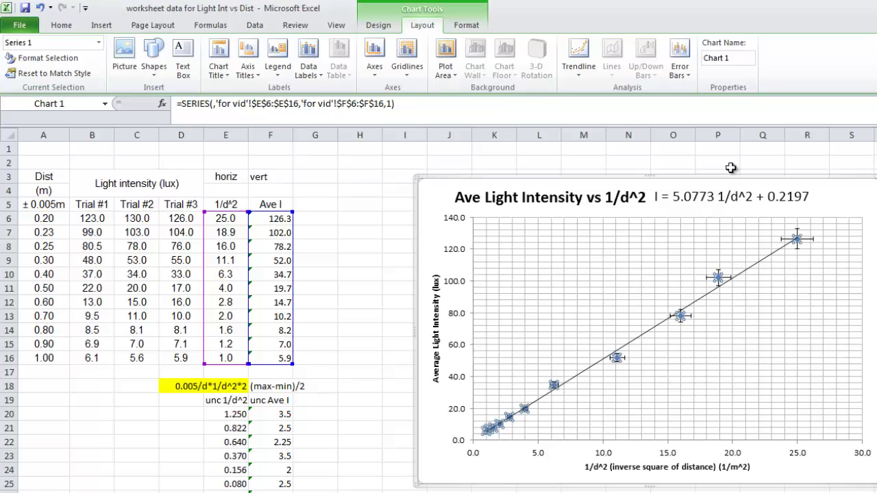
pyautogui.press('Escape')
pyautogui.press('Escape')
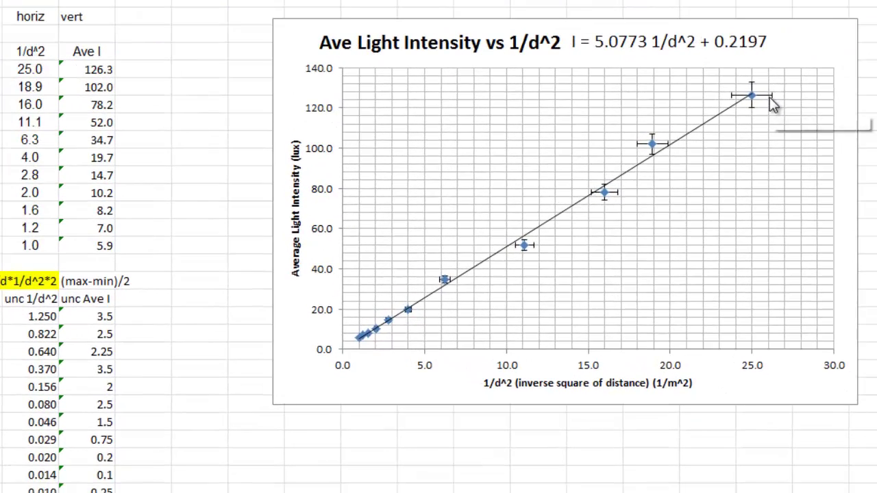
# Step: Switch the horizontal error bars to a custom amount and take the positive error values from the unc 1/d^2 column
pyautogui.click(776, 121)
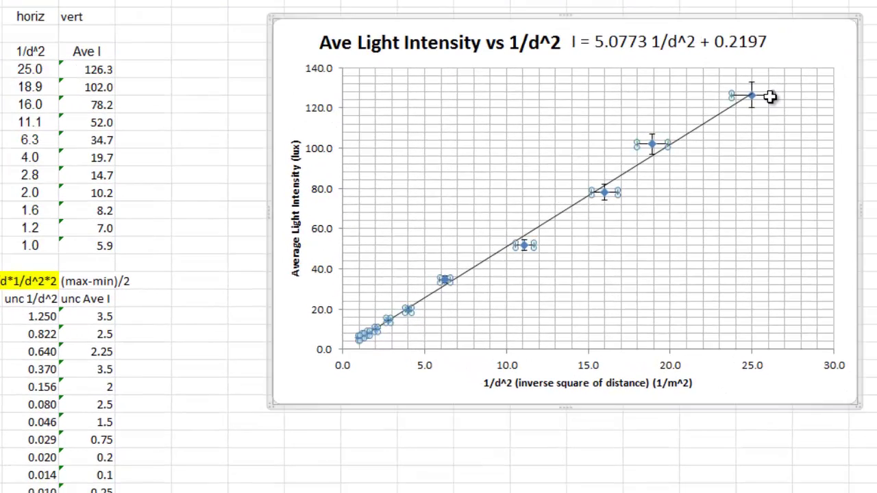
pyautogui.rightClick(771, 96)
pyautogui.click(856, 212)
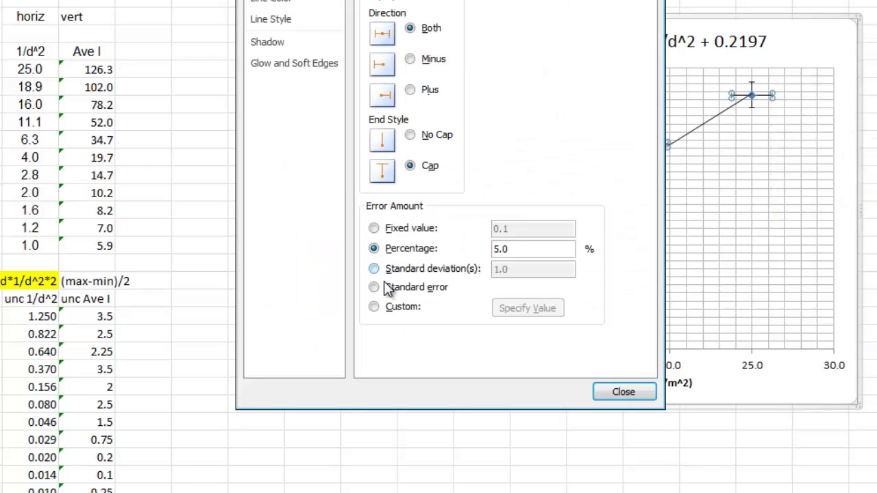
pyautogui.click(374, 306)
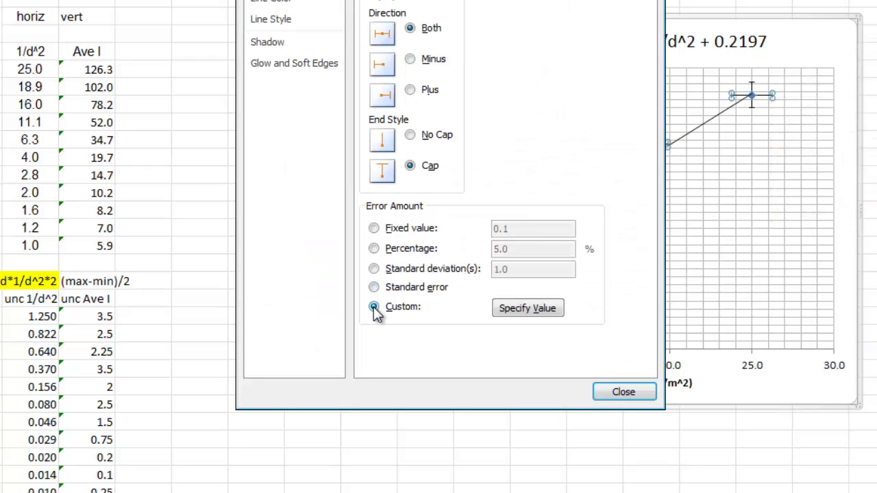
pyautogui.click(527, 310)
pyautogui.moveTo(702, 142); pyautogui.dragTo(286, 191)
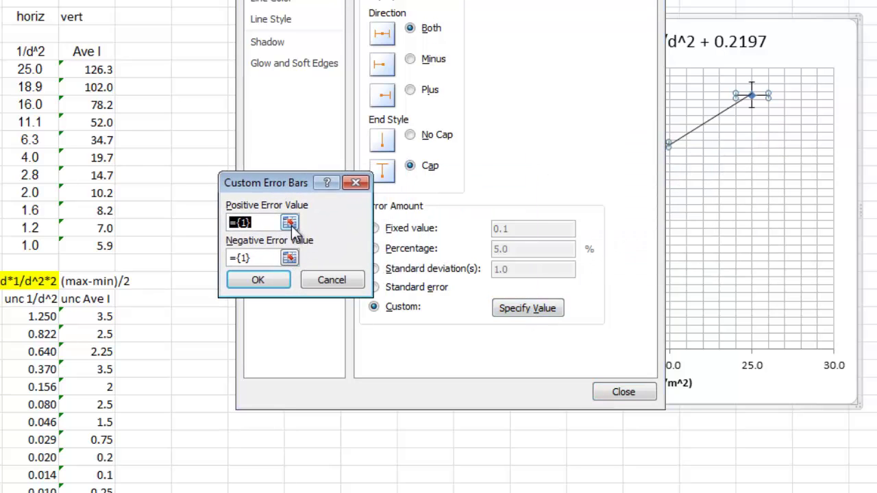
pyautogui.click(289, 223)
pyautogui.moveTo(31, 317); pyautogui.dragTo(31, 492)
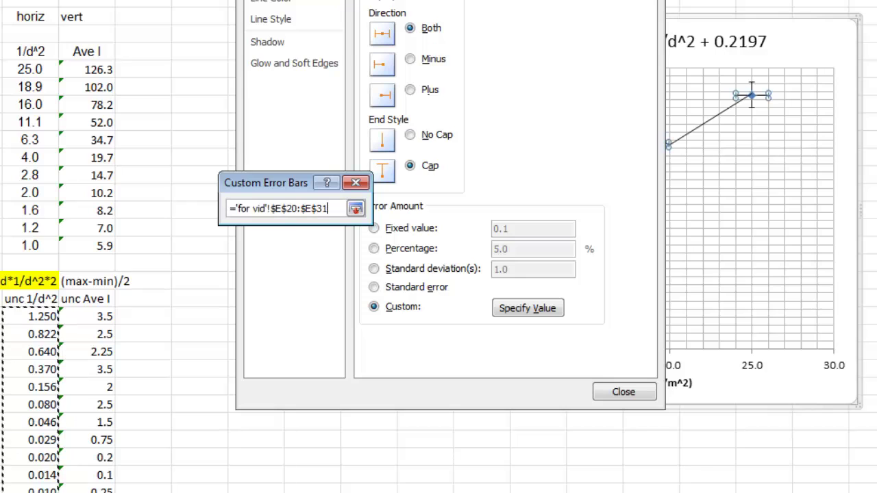
pyautogui.click(356, 209)
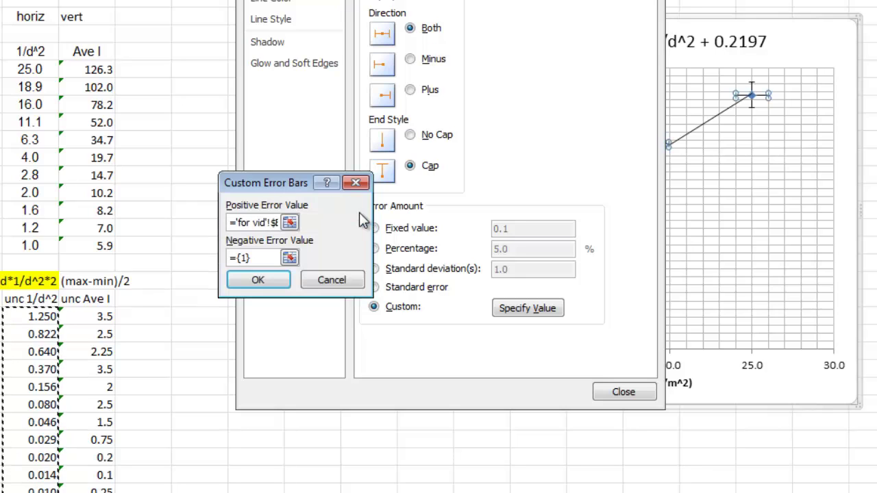
# Step: Set the negative error values of the horizontal error bars to E20:E30 and apply the custom error bars
pyautogui.click(289, 258)
pyautogui.click(45, 316)
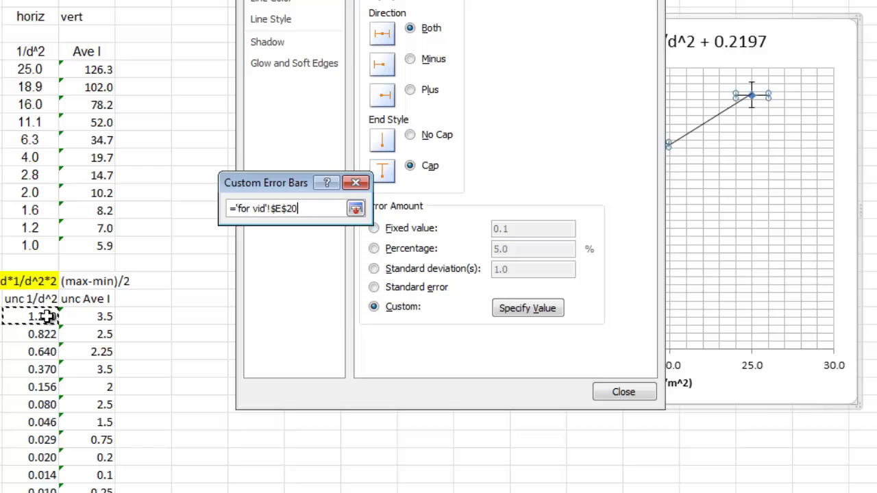
pyautogui.moveTo(45, 317); pyautogui.dragTo(42, 490)
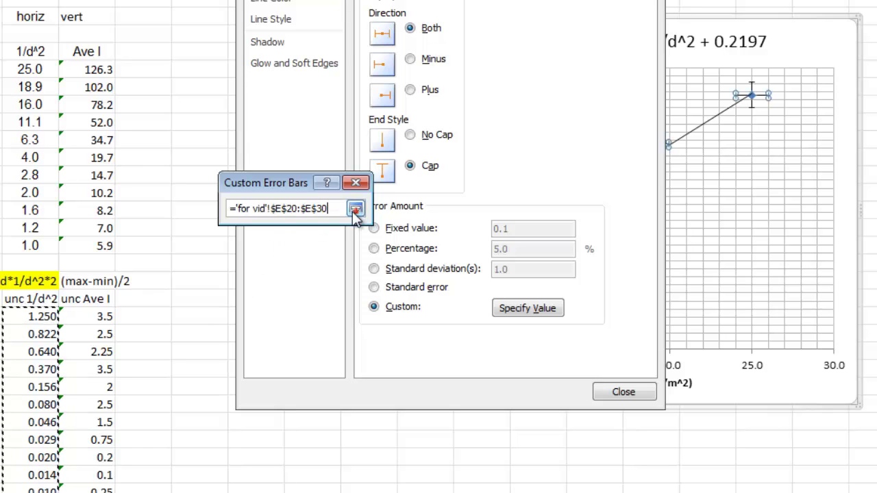
pyautogui.click(356, 209)
pyautogui.click(254, 280)
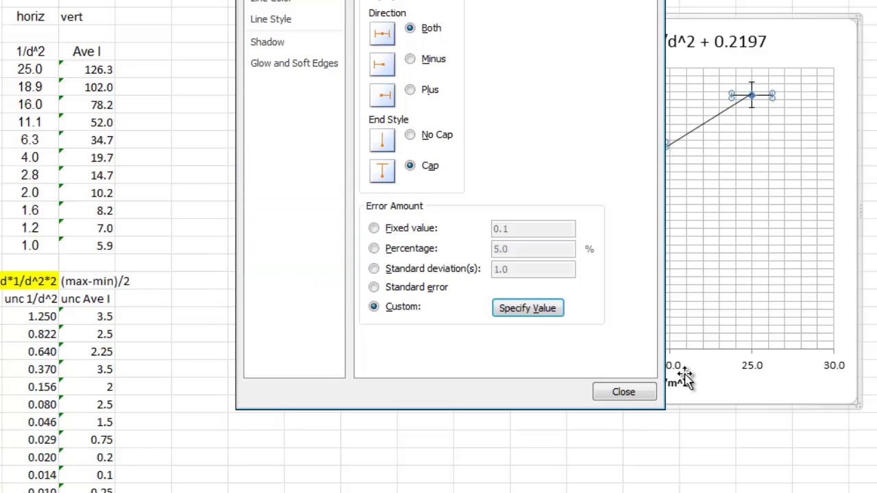
pyautogui.click(621, 393)
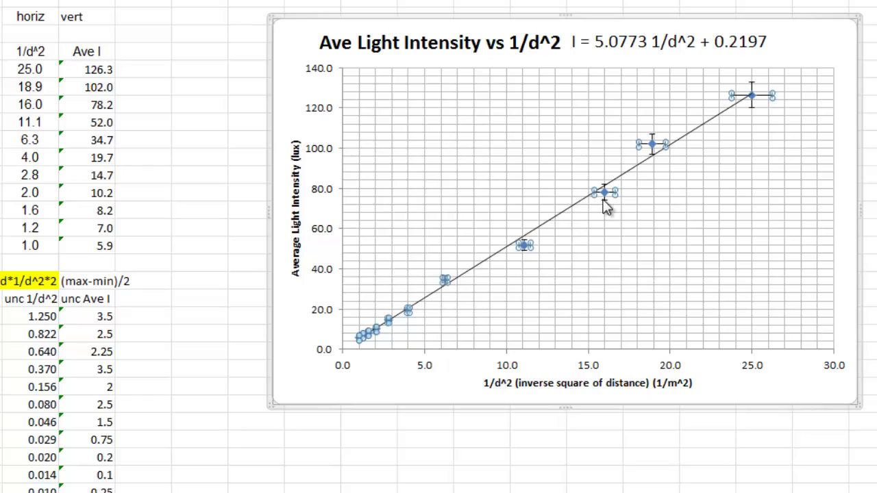
# Step: Switch the vertical error bars to a custom amount and take the positive error values from the unc Ave I column, F20:F30
pyautogui.click(606, 203)
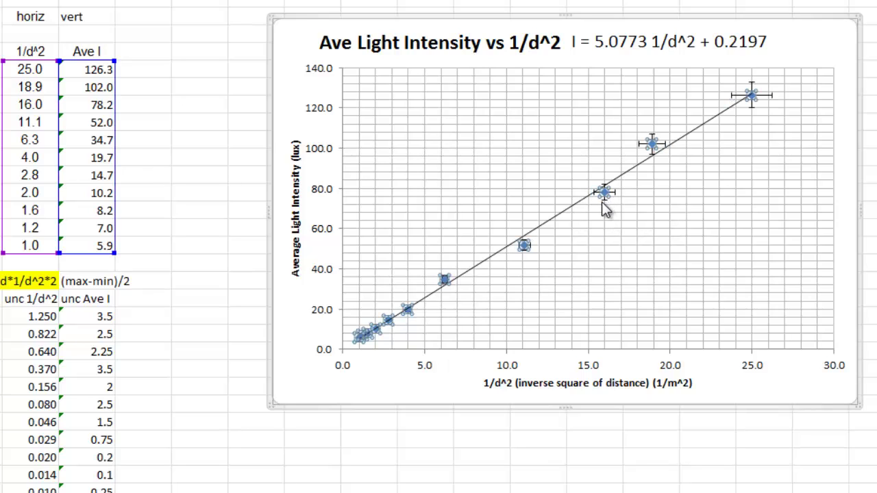
pyautogui.click(606, 205)
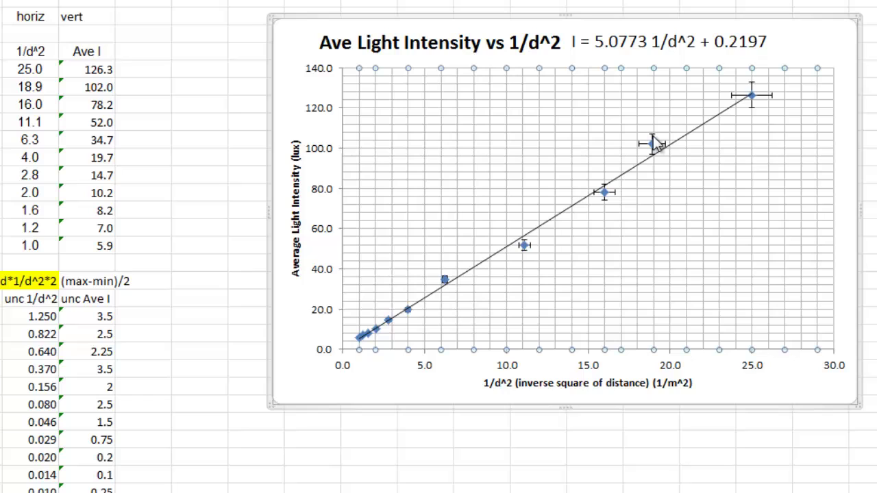
pyautogui.click(753, 108)
pyautogui.rightClick(753, 108)
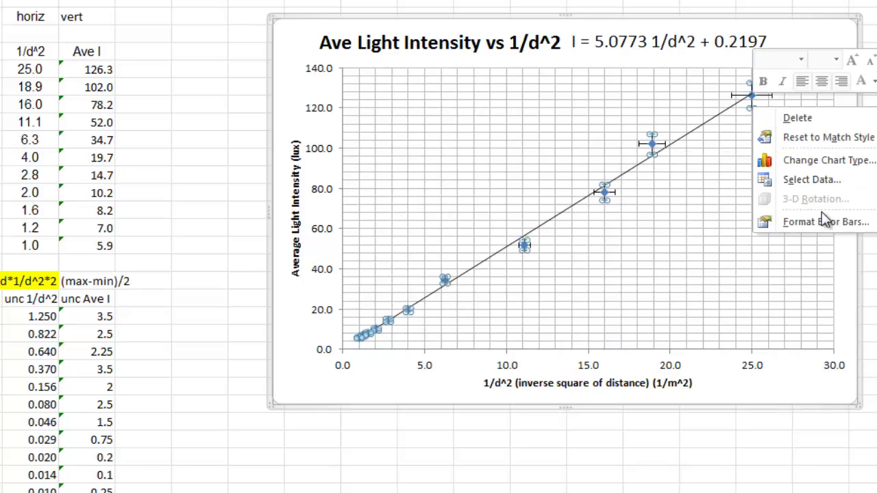
pyautogui.click(807, 220)
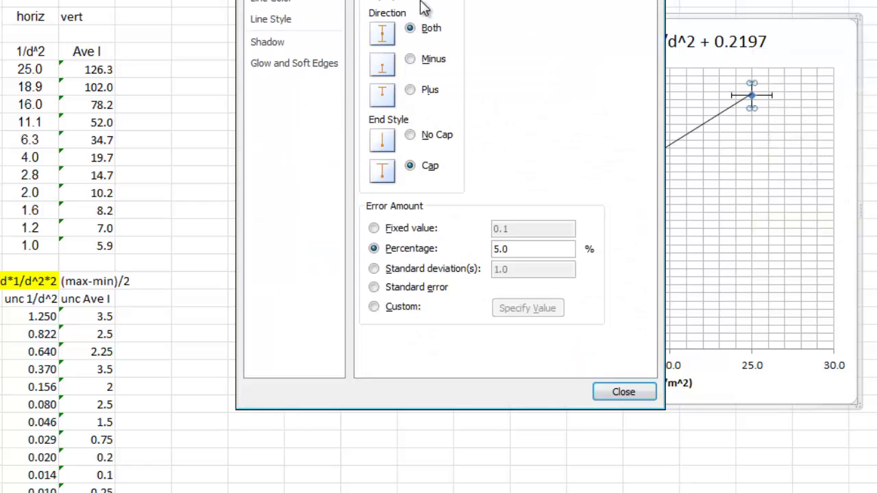
pyautogui.click(373, 307)
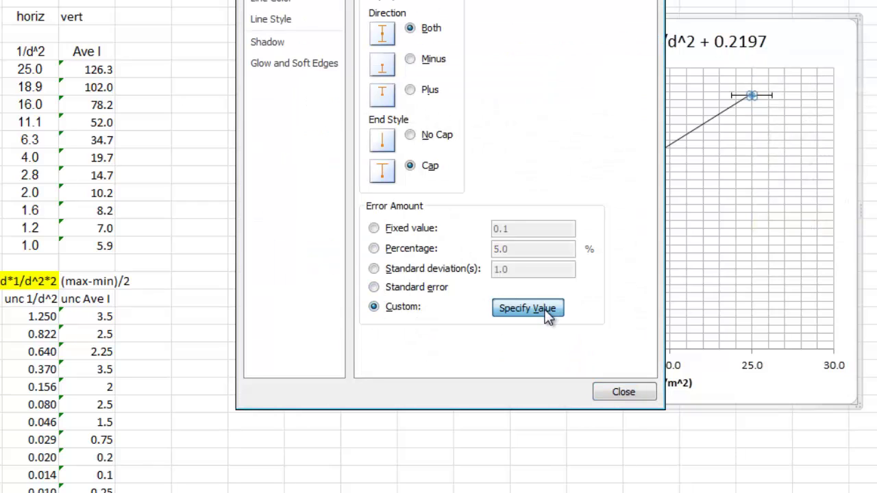
pyautogui.click(527, 309)
pyautogui.click(289, 223)
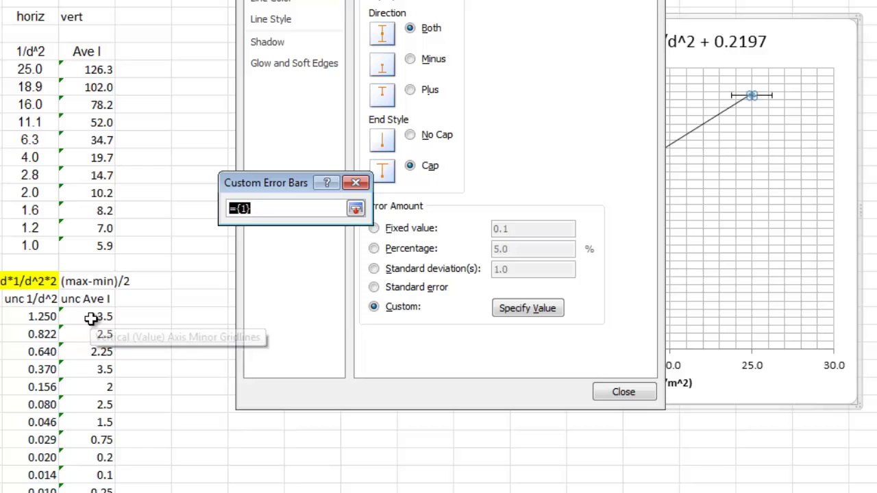
pyautogui.moveTo(89, 318); pyautogui.dragTo(88, 488)
pyautogui.click(355, 208)
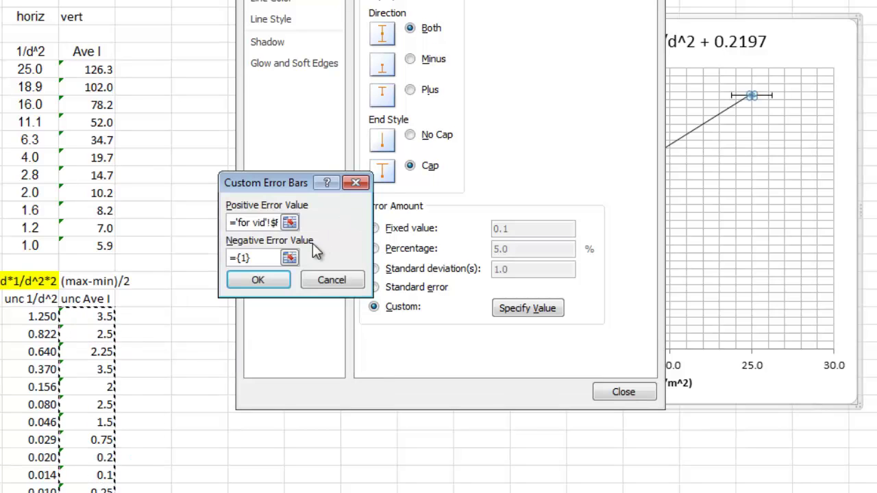
# Step: Set the negative error values of the vertical error bars to F20:F30, apply the custom error bars and deselect the chart
pyautogui.click(290, 258)
pyautogui.moveTo(99, 321); pyautogui.dragTo(96, 488)
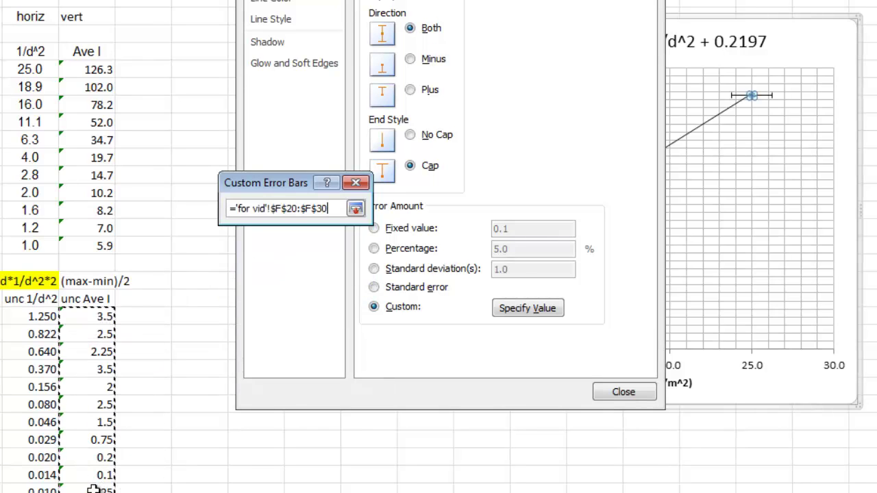
pyautogui.click(356, 211)
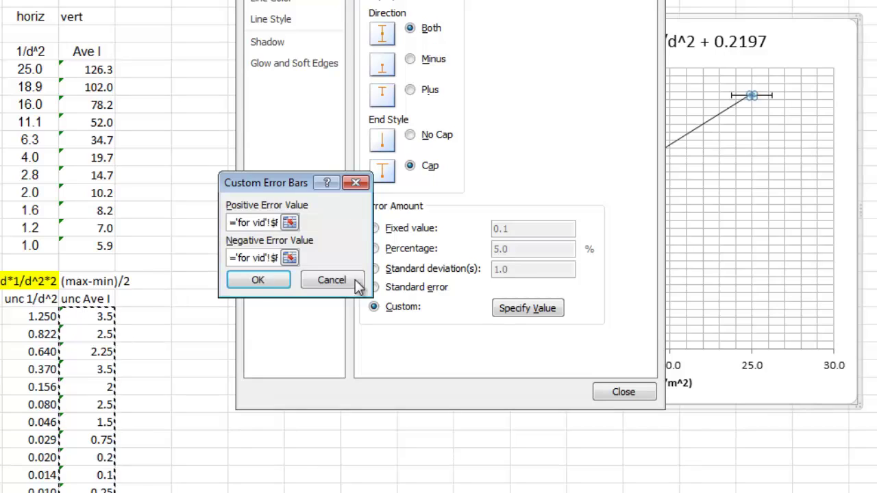
pyautogui.click(257, 280)
pyautogui.click(614, 391)
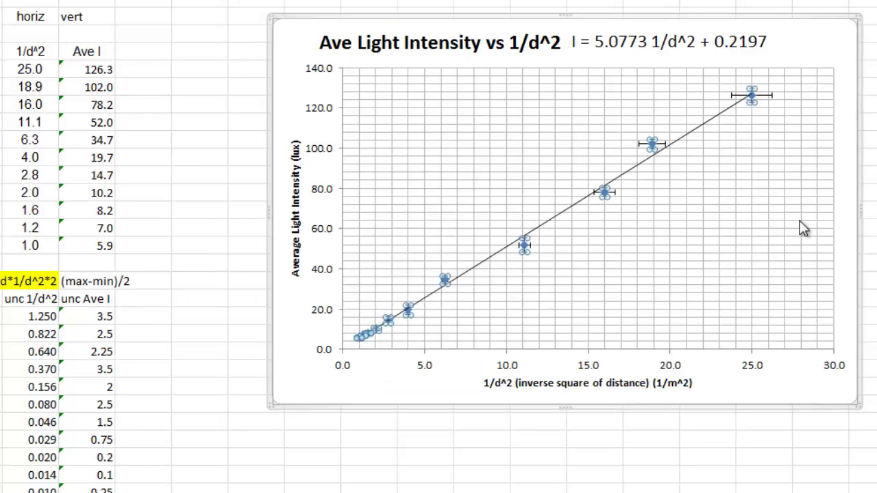
pyautogui.click(211, 49)
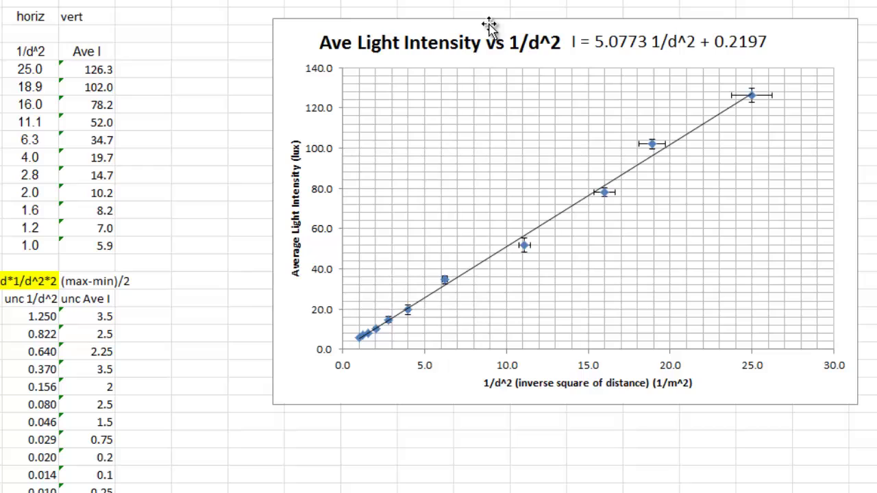
# Step: Move the light intensity chart closer to the data columns and enlarge it from its lower corner
pyautogui.click(283, 31)
pyautogui.moveTo(283, 31); pyautogui.dragTo(167, 13)
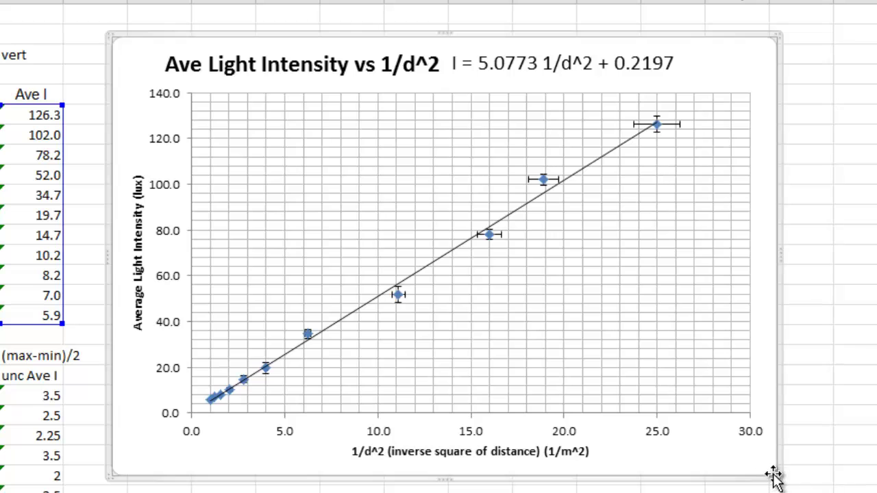
pyautogui.moveTo(773, 476); pyautogui.dragTo(802, 446)
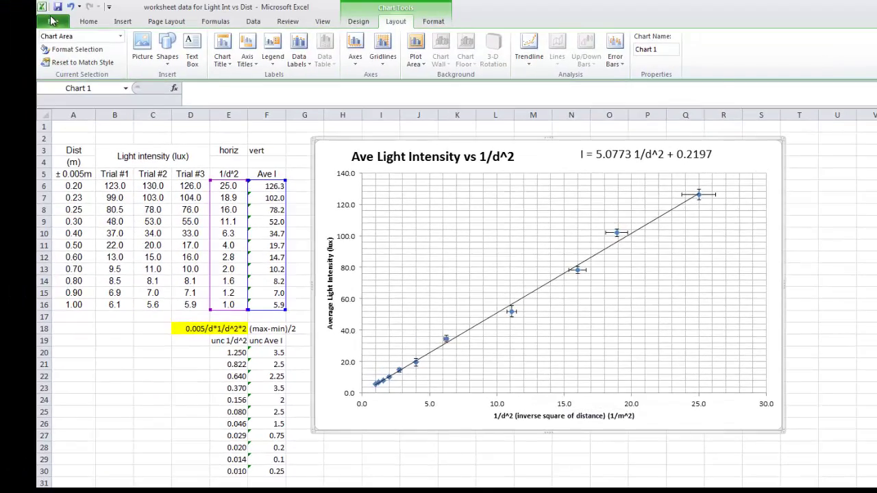
# Step: Open the print preview of the selected light intensity chart
pyautogui.click(53, 22)
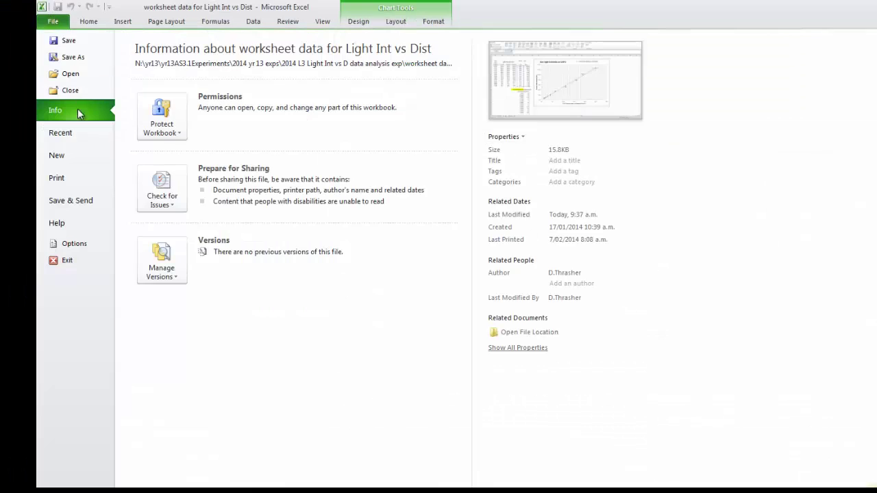
pyautogui.click(68, 176)
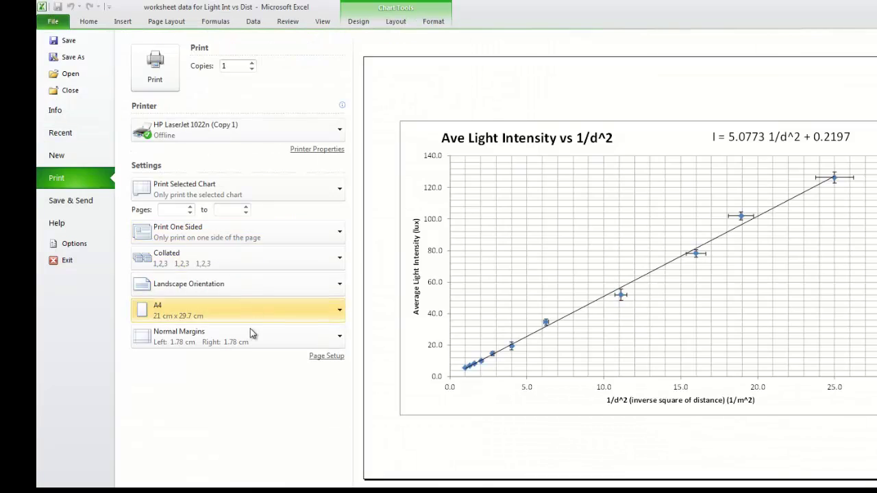